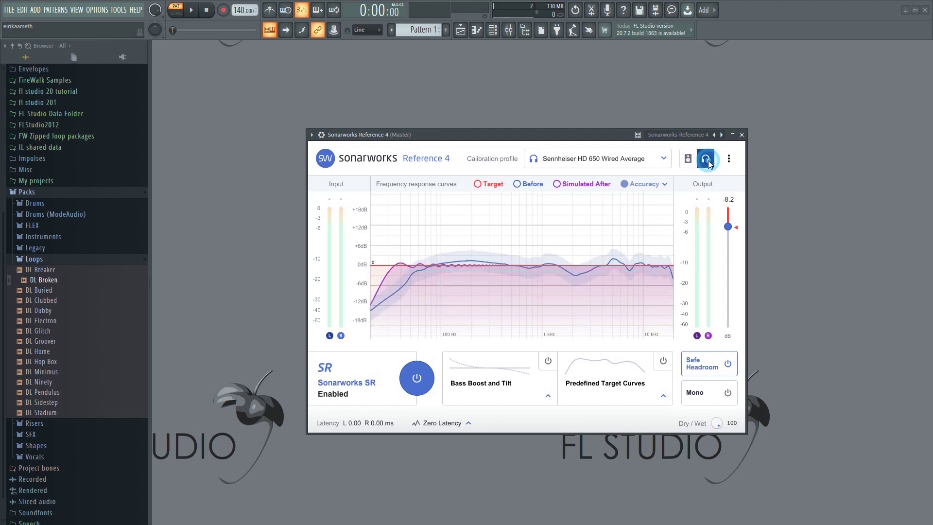
# - Switch to speaker calibration and toggle Sonarworks SR correction off and back on
pyautogui.click(688, 159)
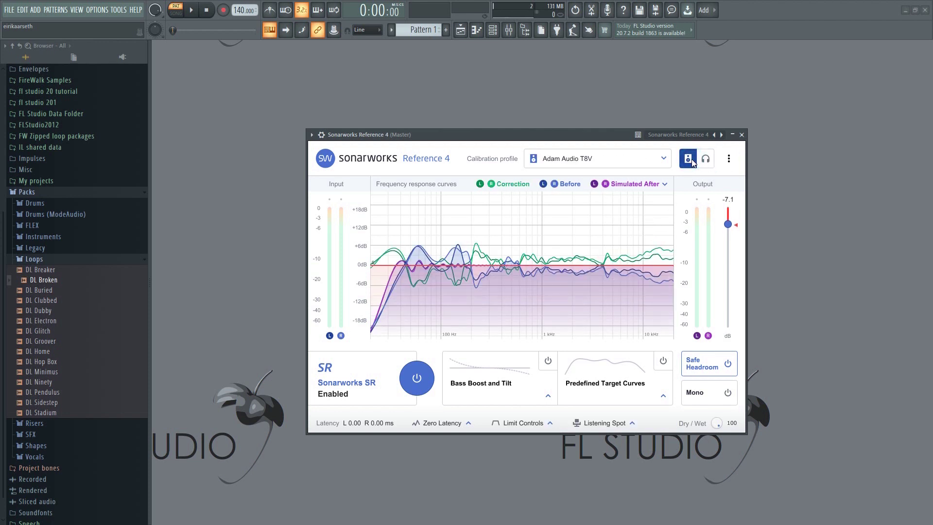
pyautogui.click(419, 379)
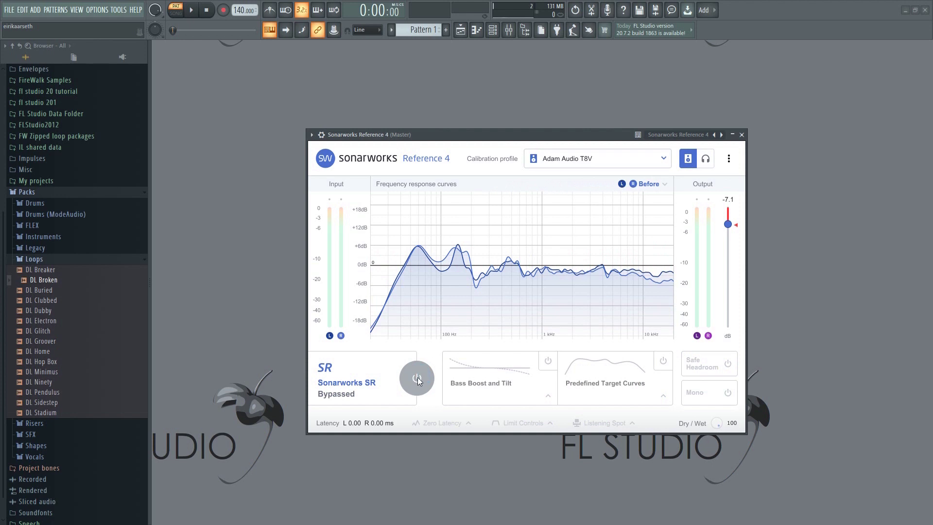
pyautogui.click(417, 379)
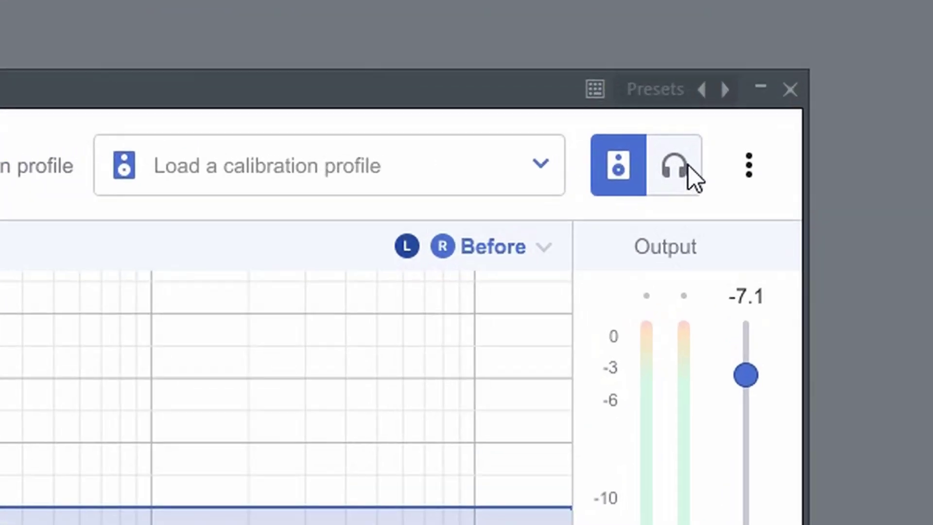
# - Select headphone mode and choose Add Headphones from the Calibration profile list
pyautogui.click(694, 144)
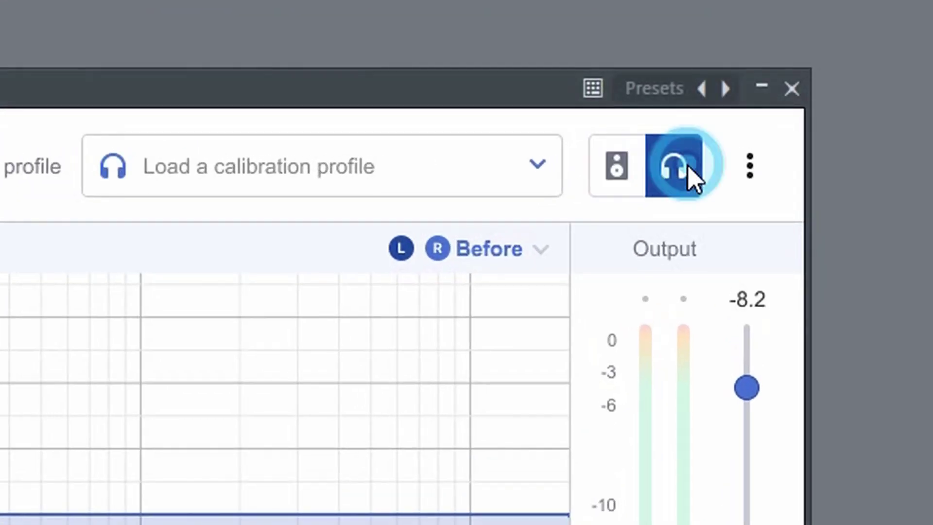
pyautogui.click(617, 167)
pyautogui.click(672, 175)
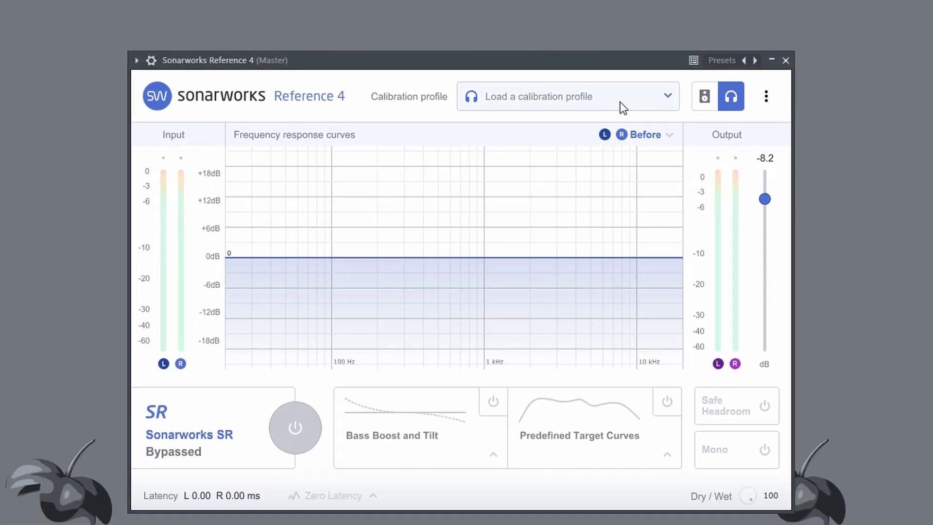
pyautogui.click(620, 102)
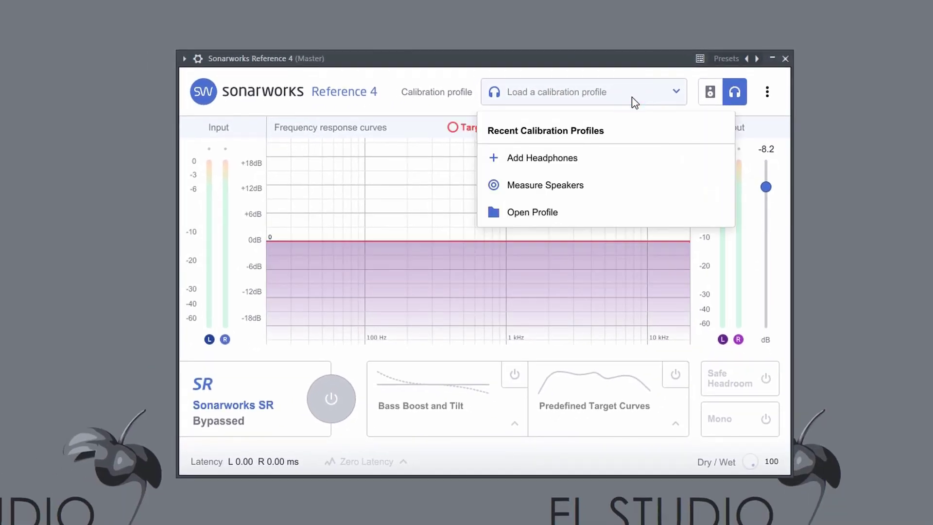
pyautogui.click(563, 165)
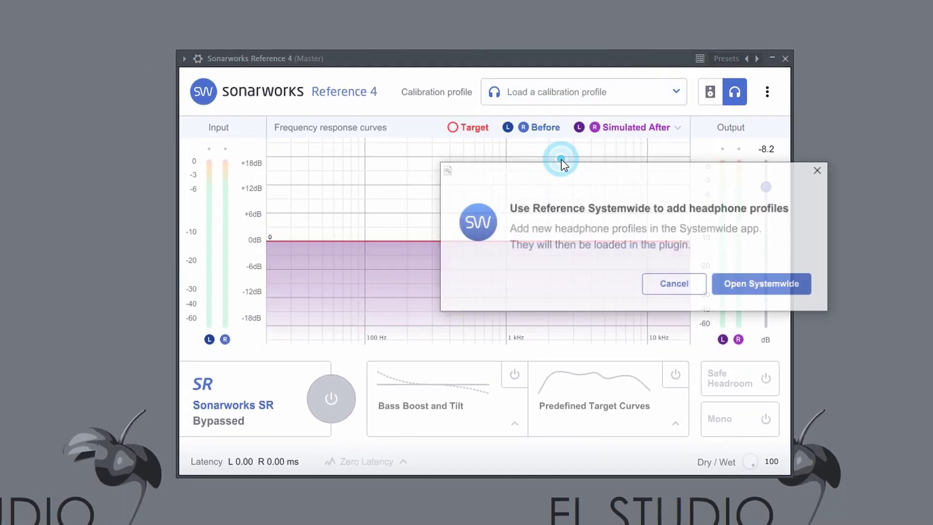
# - Launch Systemwide, then tick and confirm Sennheiser HD 650 Wired Average under Sennheiser
pyautogui.click(760, 284)
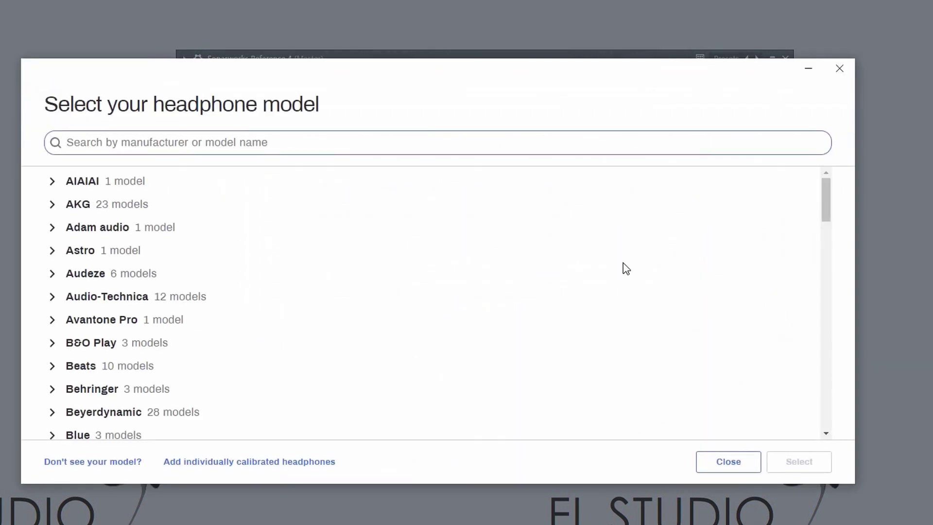
pyautogui.scroll(-3, 175, 319)
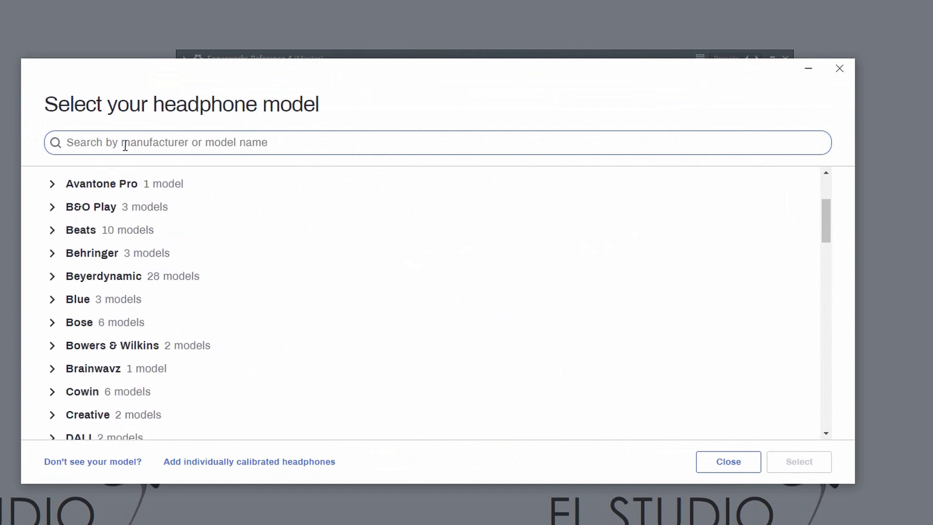
pyautogui.scroll(-2, 167, 298)
pyautogui.scroll(-5, 206, 308)
pyautogui.scroll(-5, 214, 313)
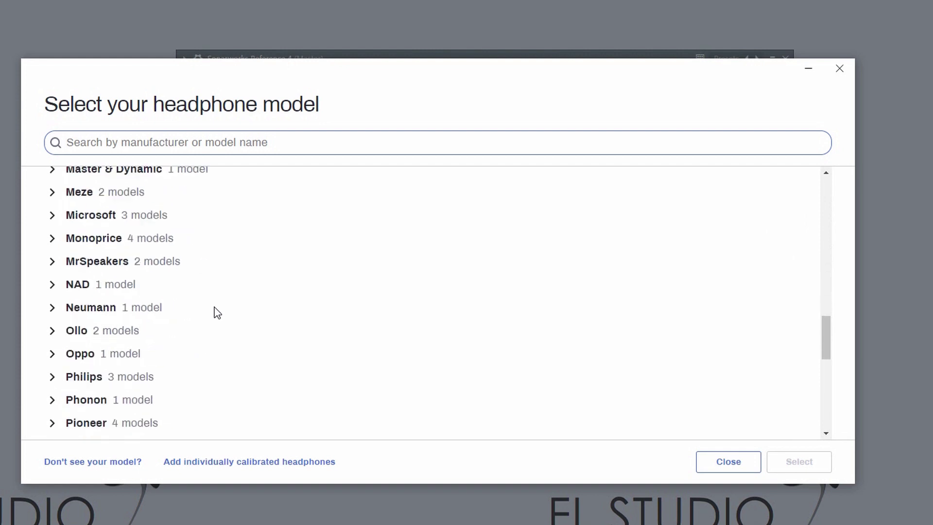
pyautogui.scroll(-3, 223, 314)
pyautogui.scroll(-5, 222, 315)
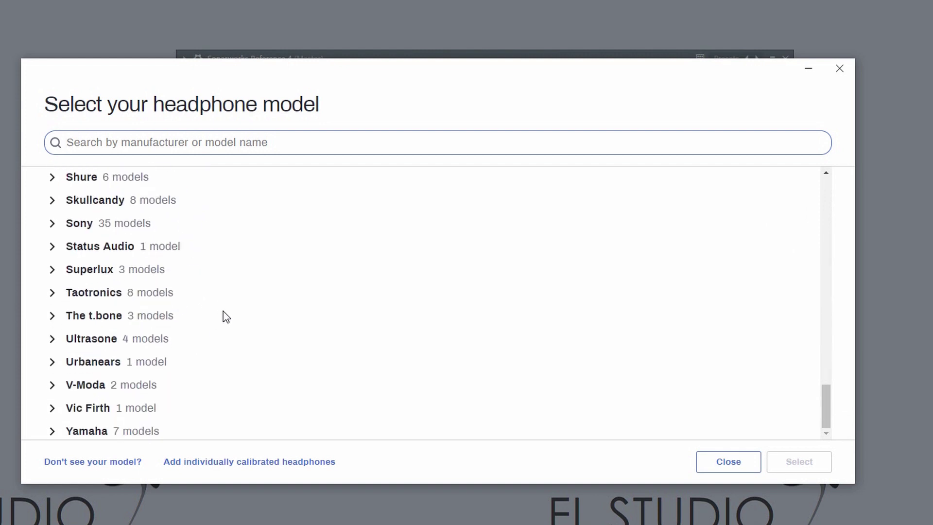
pyautogui.scroll(2, 225, 316)
pyautogui.click(110, 289)
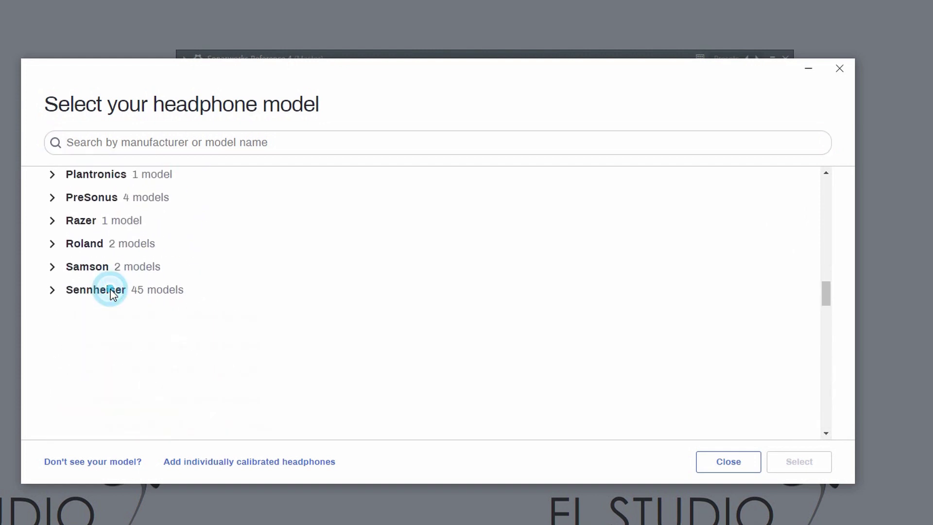
pyautogui.scroll(-1, 218, 307)
pyautogui.scroll(-2, 266, 309)
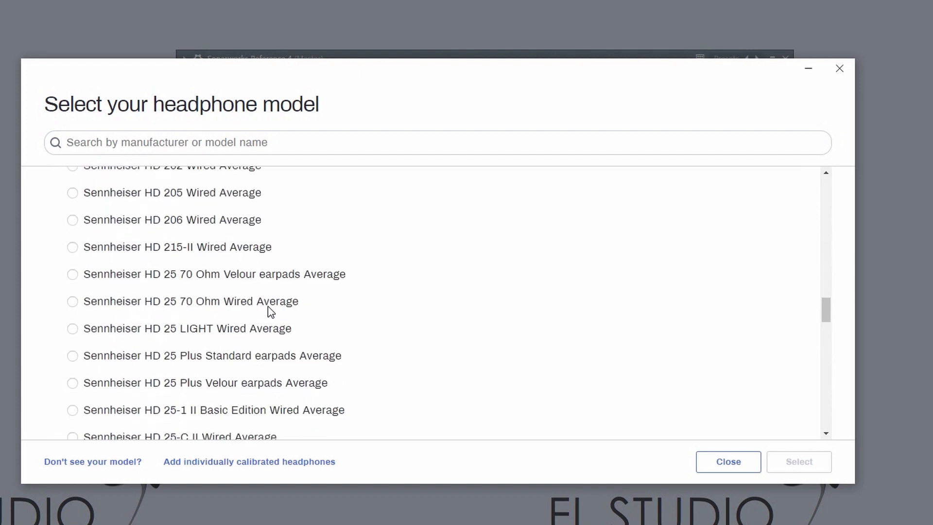
pyautogui.scroll(-2, 267, 309)
pyautogui.scroll(-1, 271, 311)
pyautogui.scroll(-2, 271, 306)
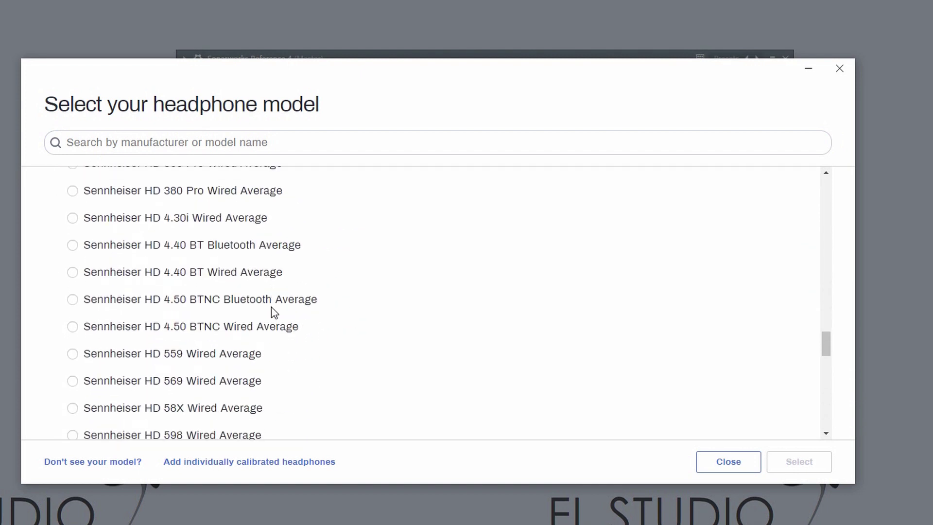
pyautogui.scroll(-1, 272, 307)
pyautogui.scroll(-1, 271, 307)
pyautogui.scroll(-1, 271, 307)
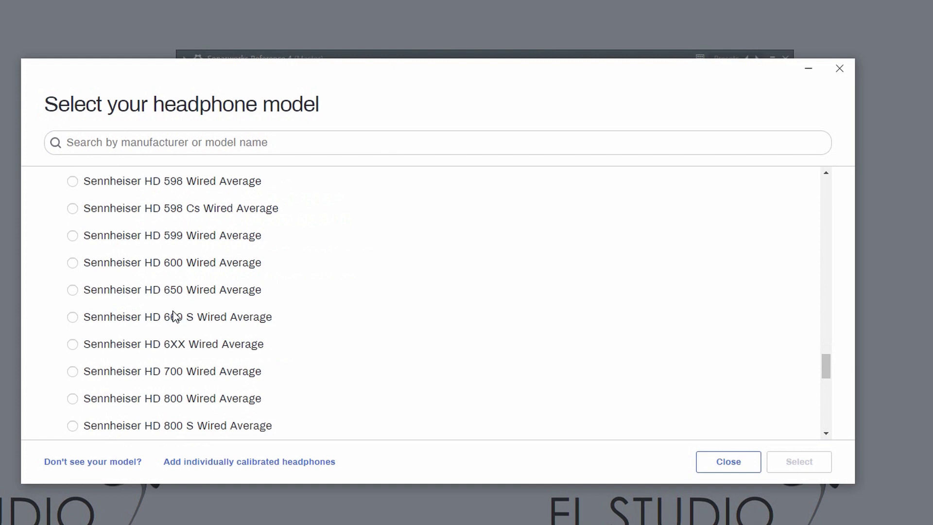
pyautogui.click(162, 290)
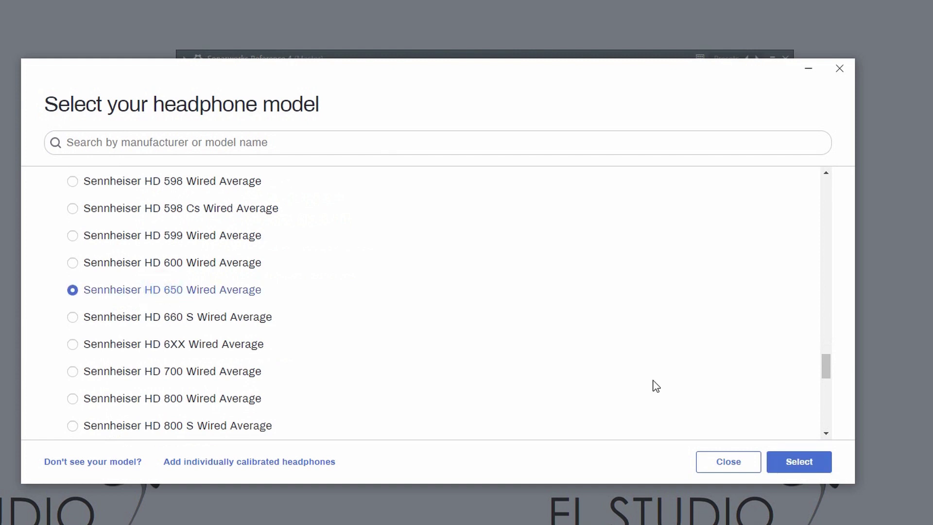
pyautogui.click(806, 460)
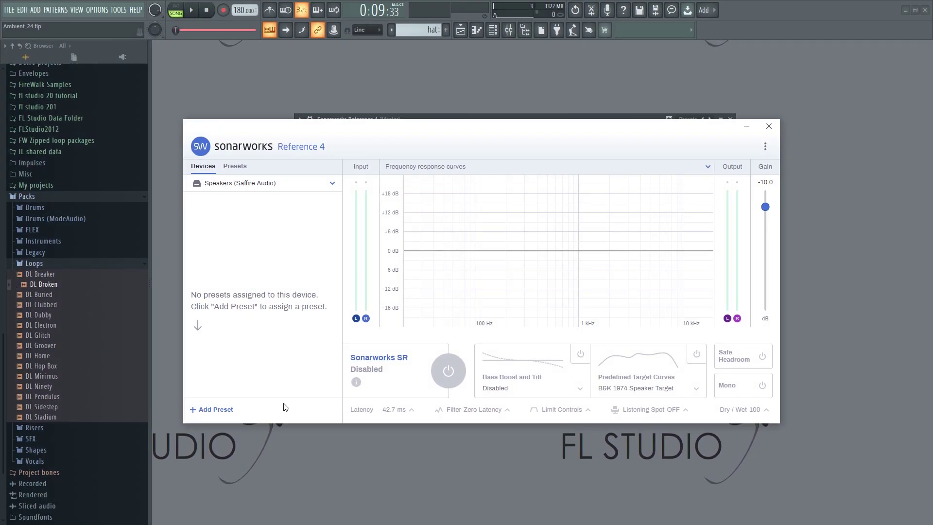
# - Create a preset with Sennheiser HD 650 Wired Average as its calibration profile
pyautogui.click(215, 410)
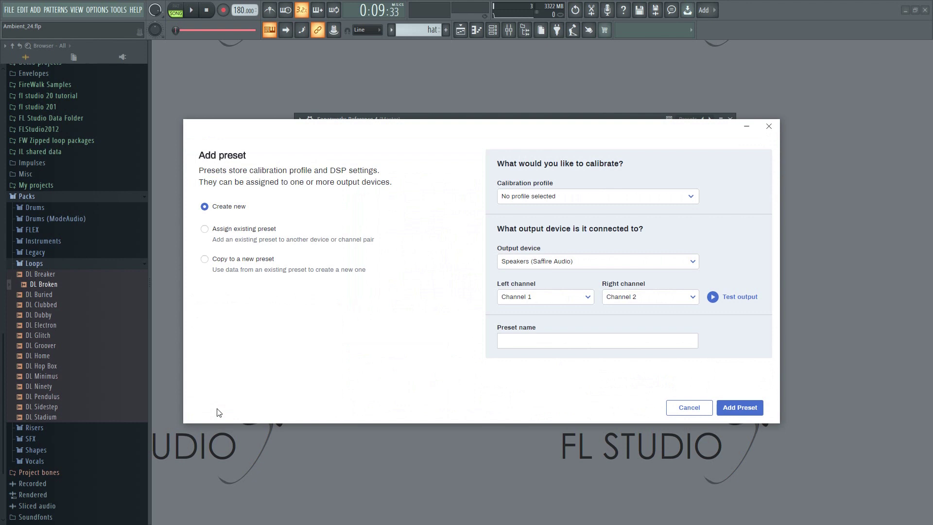
pyautogui.click(577, 192)
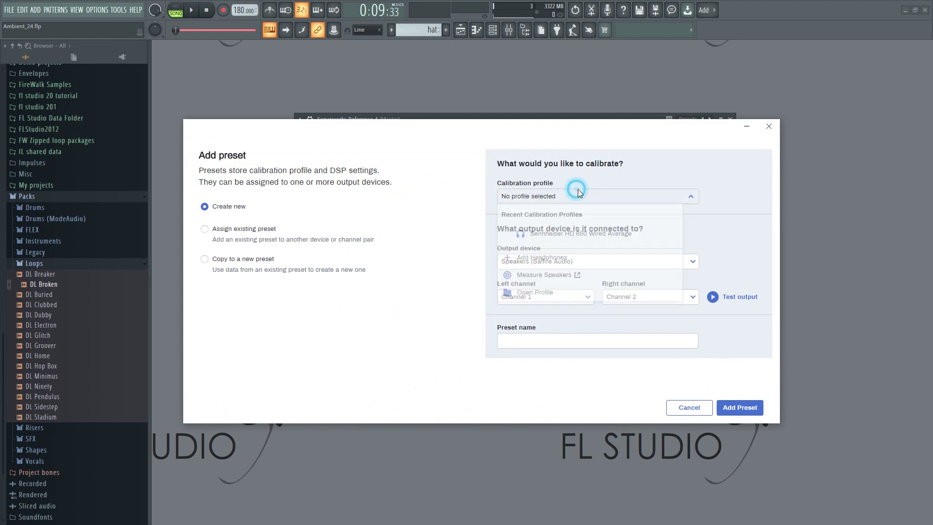
pyautogui.click(570, 240)
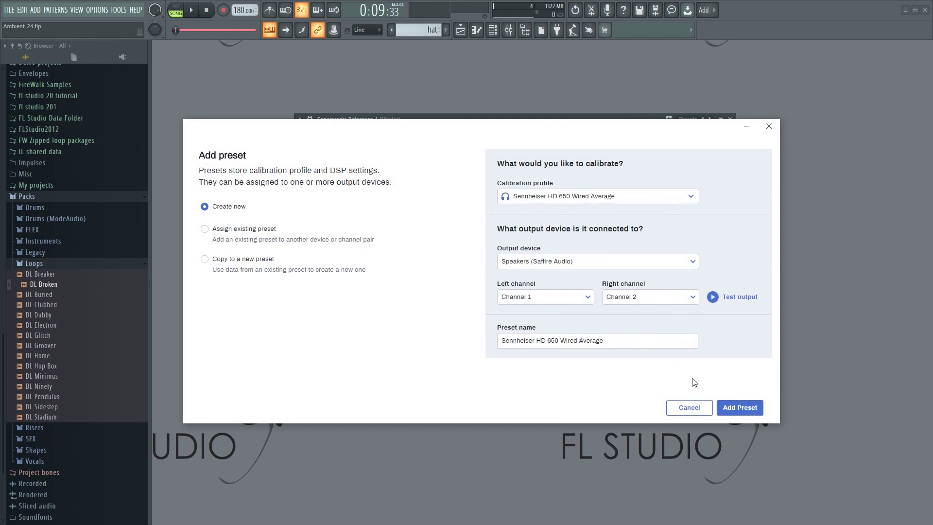
pyautogui.click(740, 408)
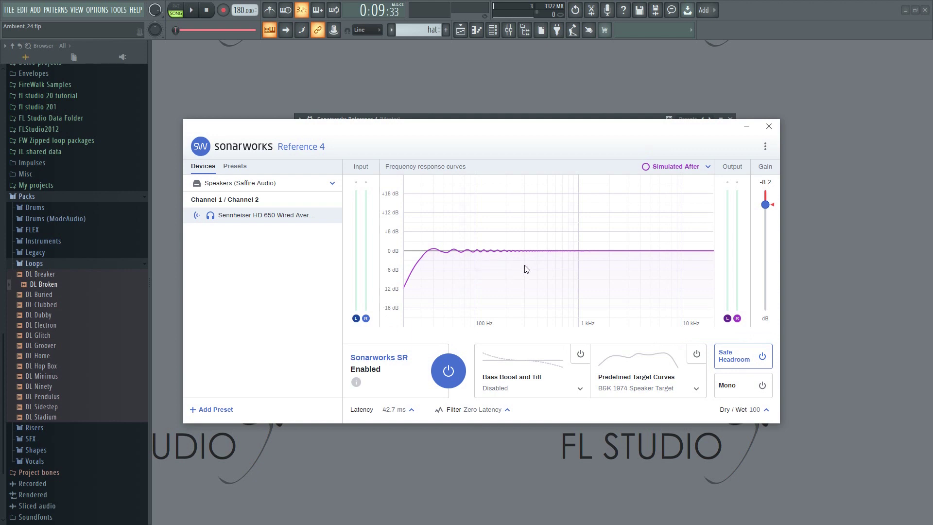
# - Tick Before in the curve list so it plots alongside Simulated After
pyautogui.click(706, 168)
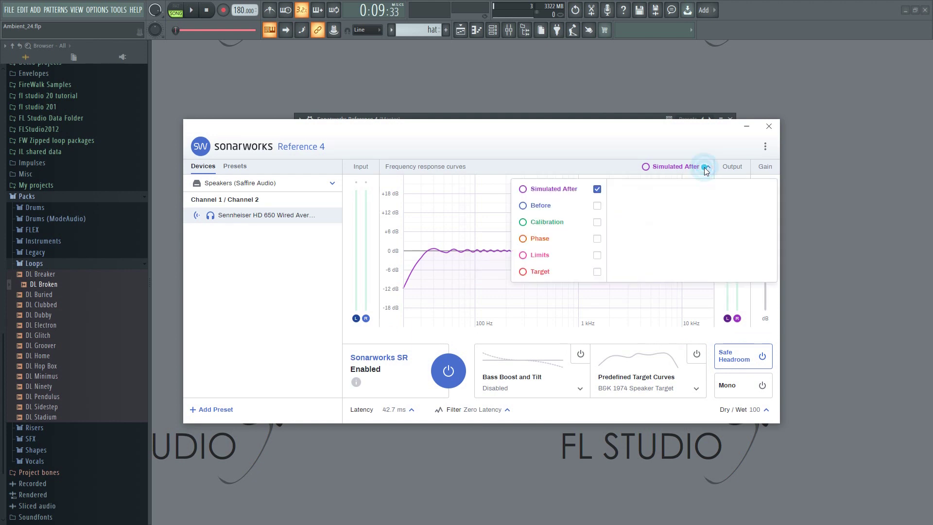
pyautogui.click(597, 207)
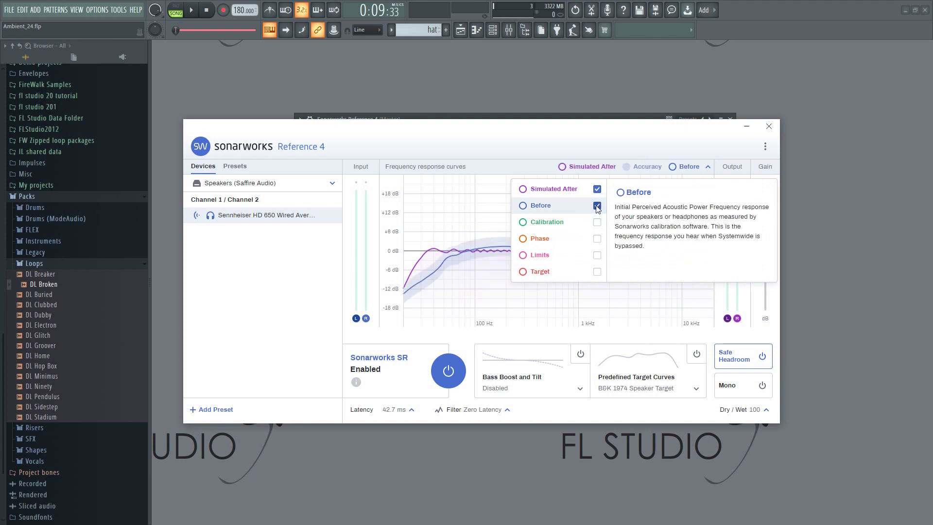
pyautogui.click(472, 233)
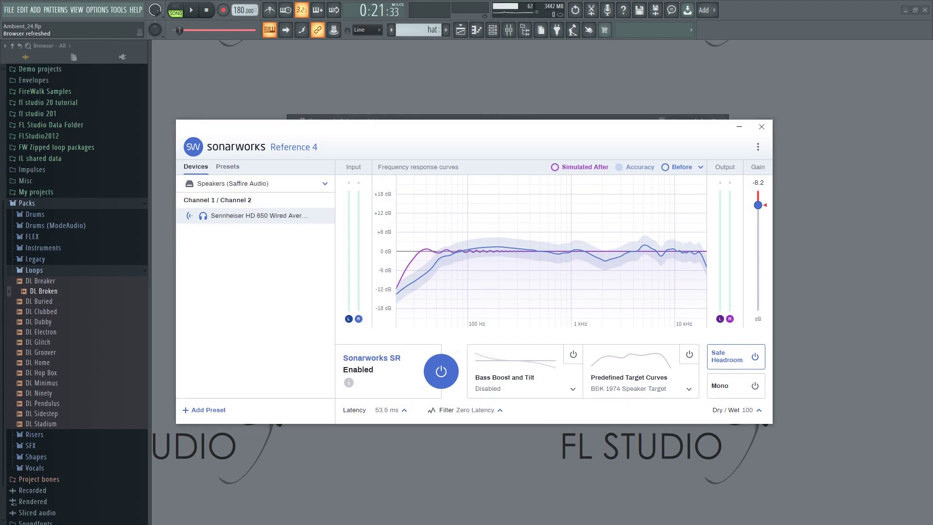
pyautogui.click(763, 129)
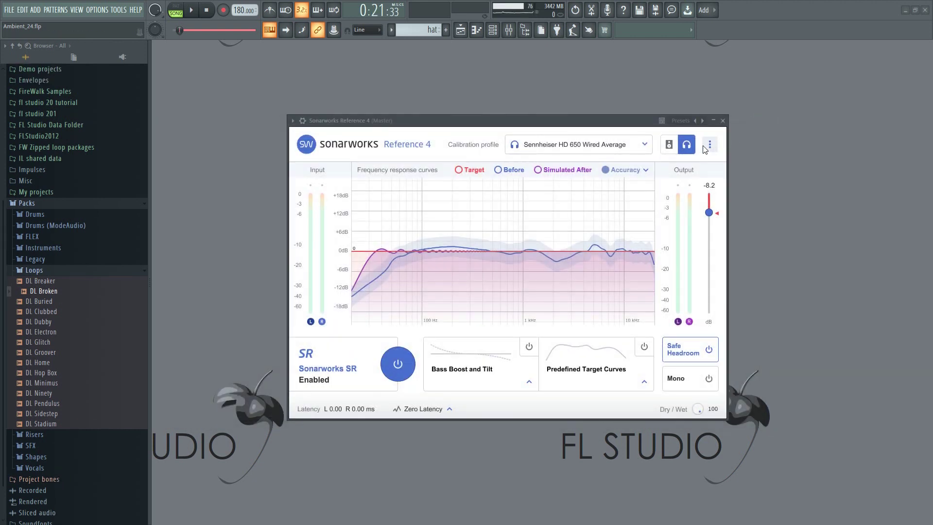
pyautogui.click(400, 368)
pyautogui.click(399, 368)
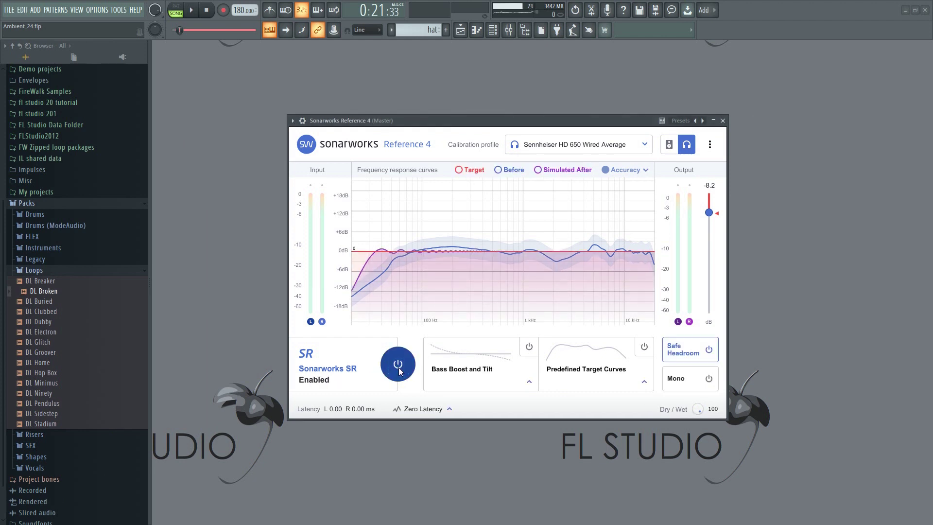
pyautogui.click(399, 368)
pyautogui.click(399, 369)
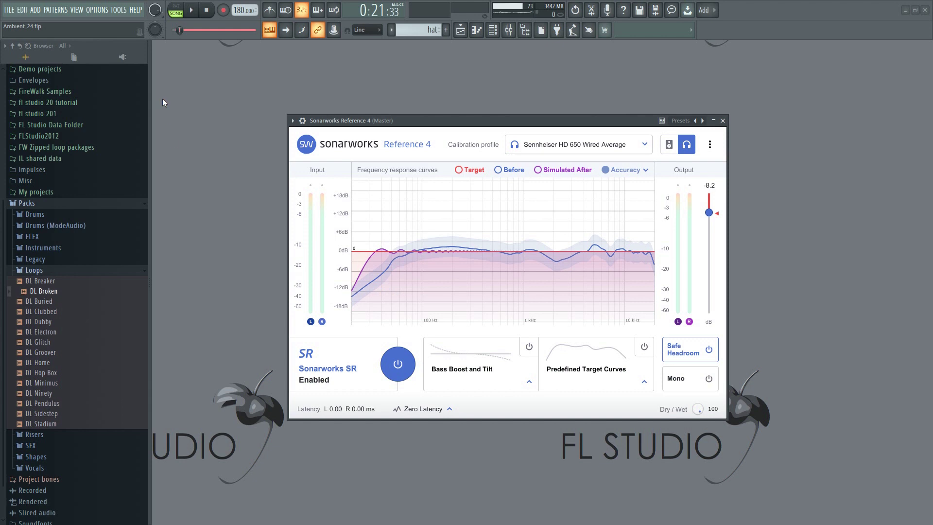
pyautogui.click(192, 10)
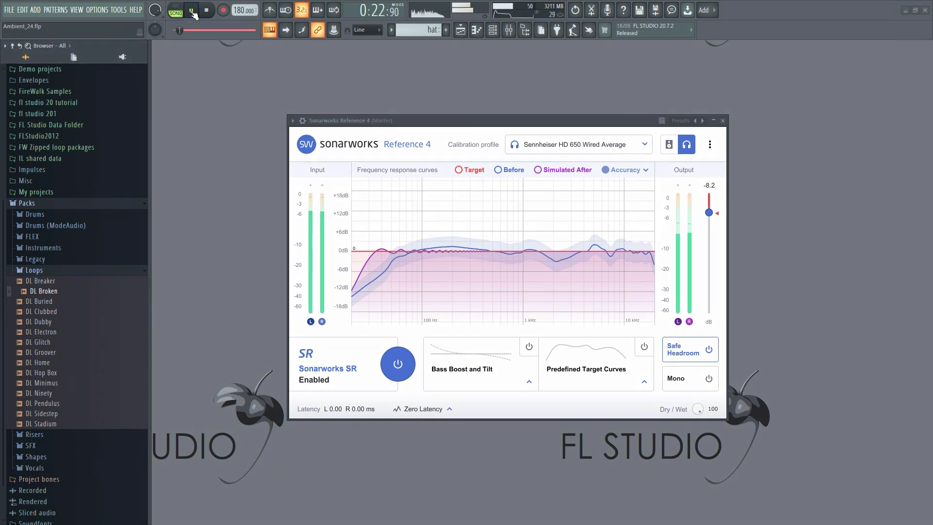
pyautogui.click(399, 366)
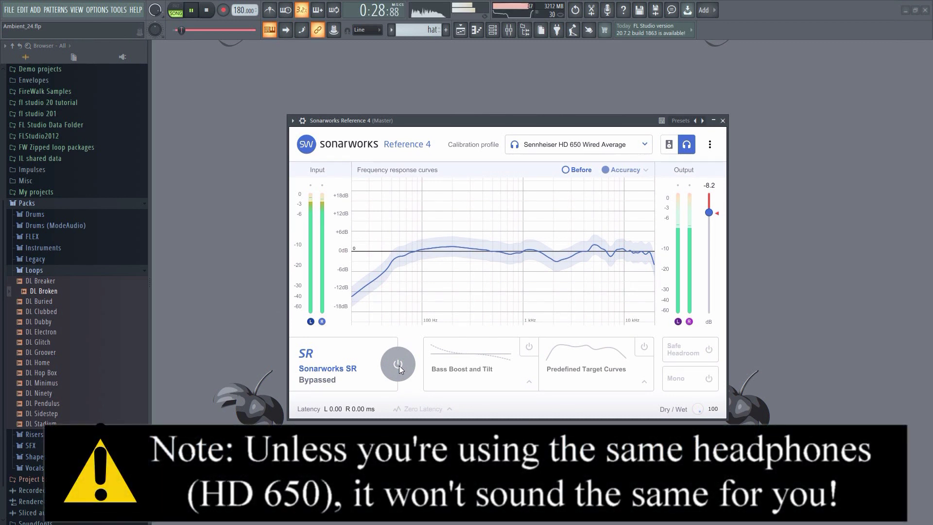
pyautogui.click(398, 365)
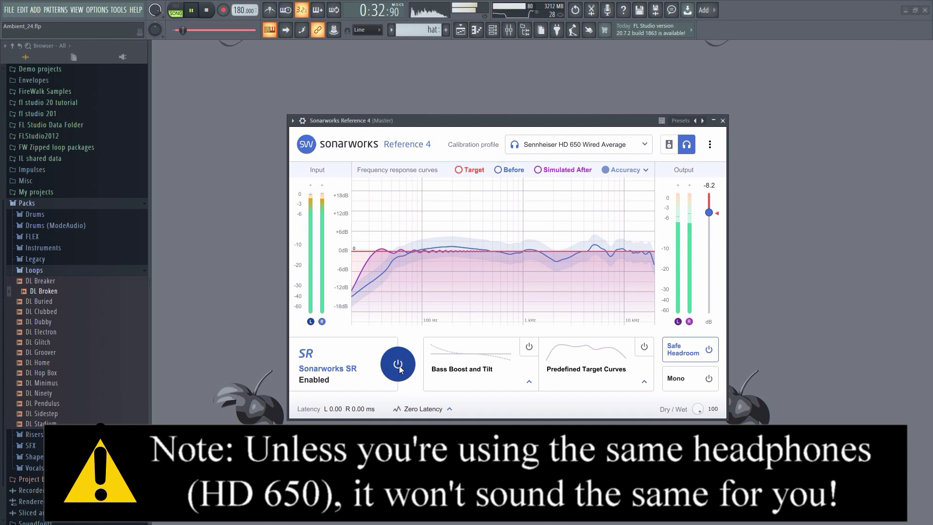
pyautogui.click(399, 365)
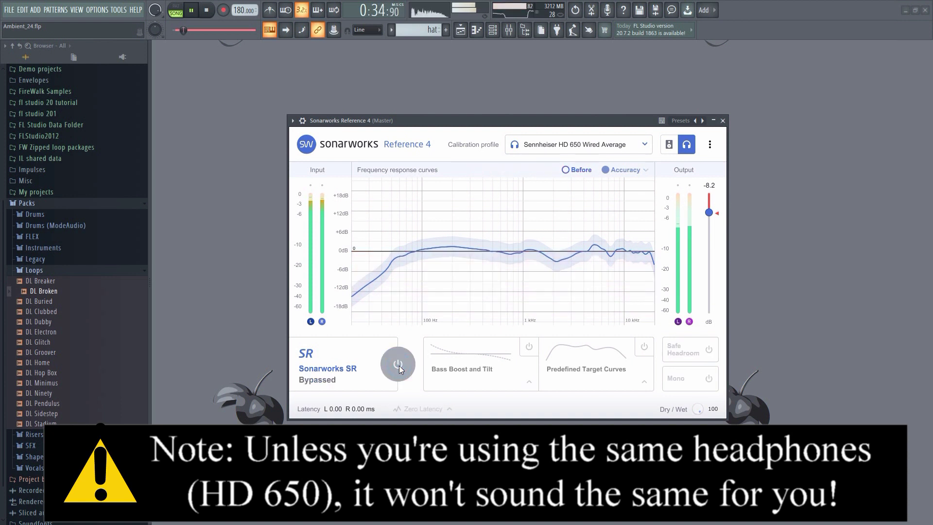
pyautogui.click(398, 369)
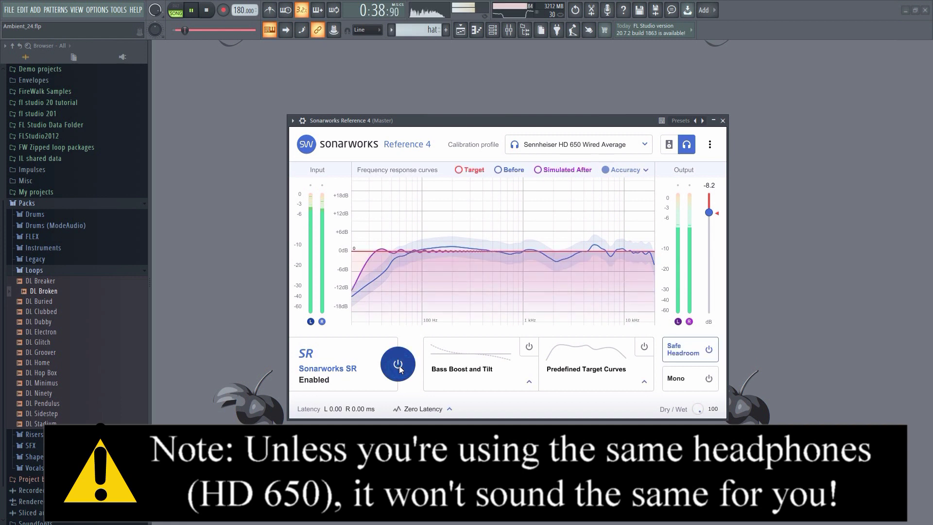
pyautogui.click(399, 369)
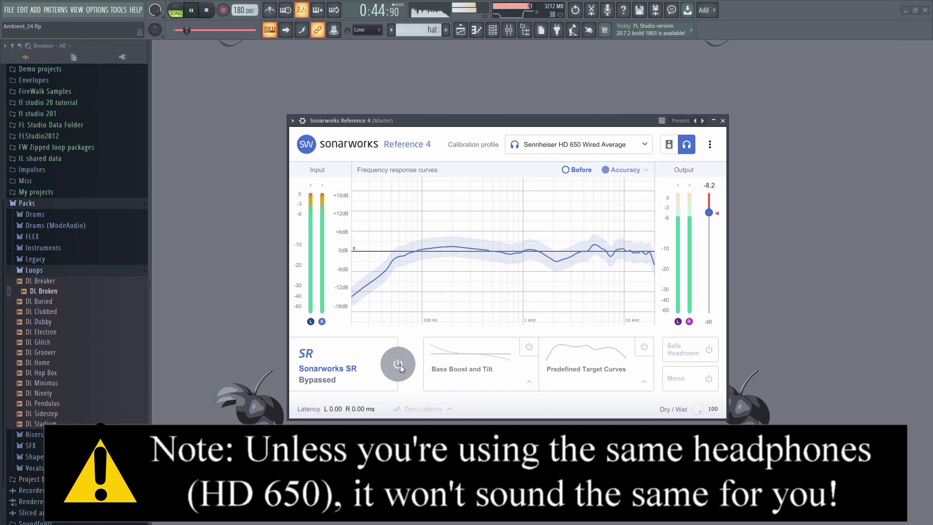
pyautogui.click(399, 367)
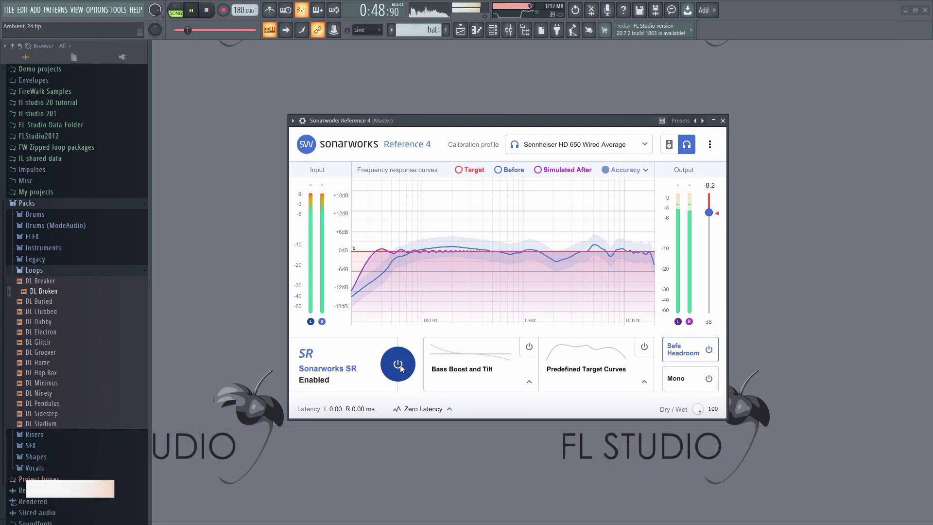
pyautogui.click(399, 366)
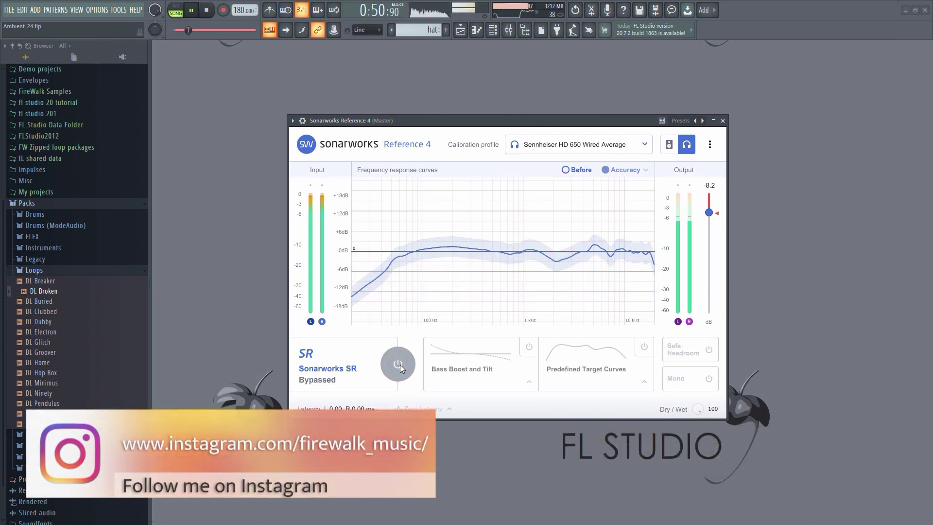
pyautogui.click(398, 366)
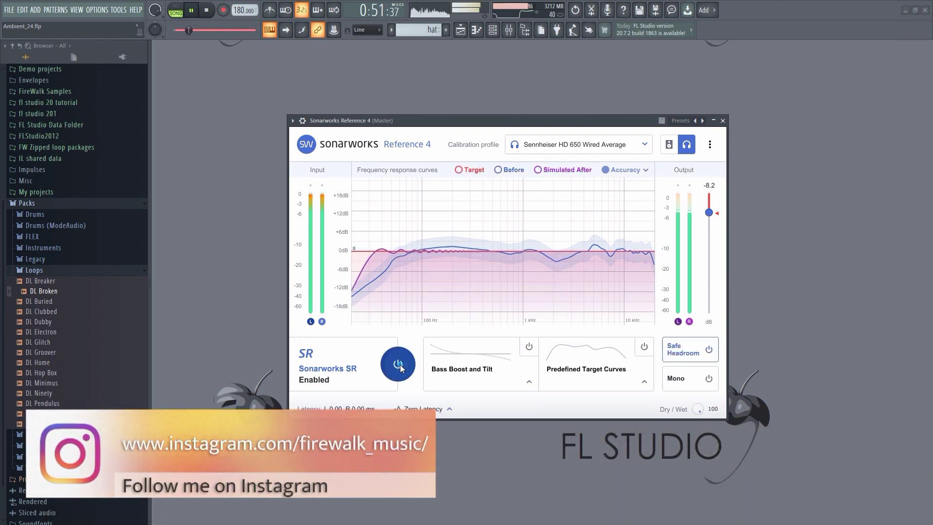
pyautogui.click(207, 10)
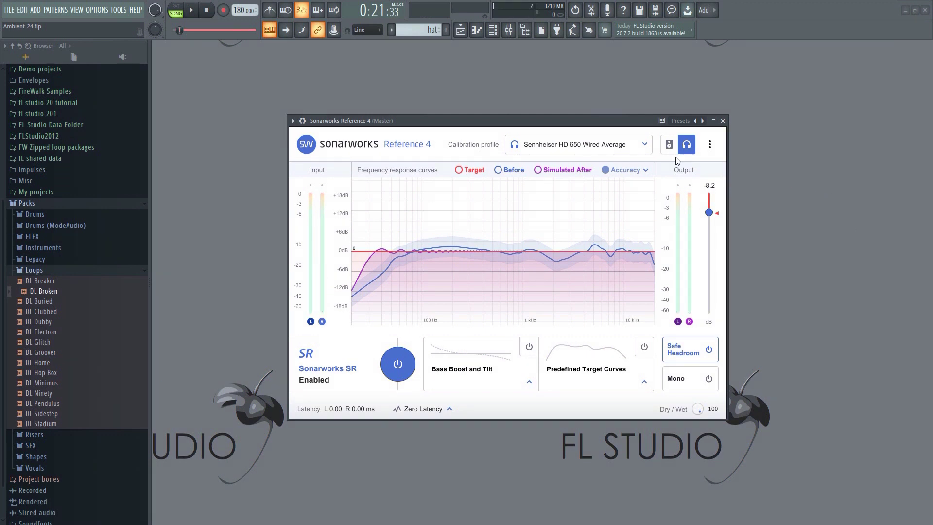
# - Switch the plugin from headphone to speaker calibration
pyautogui.click(669, 145)
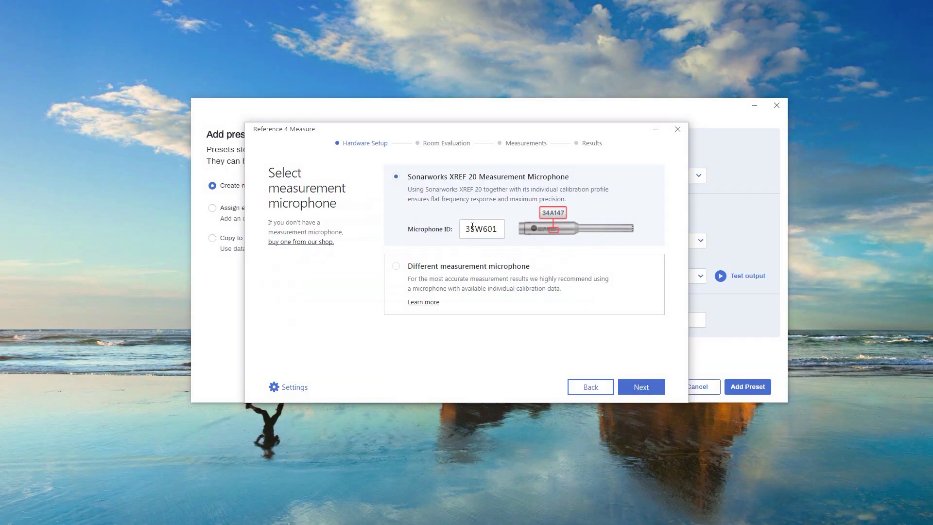
# - Confirm the XREF 20 microphone and open a new preset form for Saffire Audio speakers
pyautogui.click(646, 387)
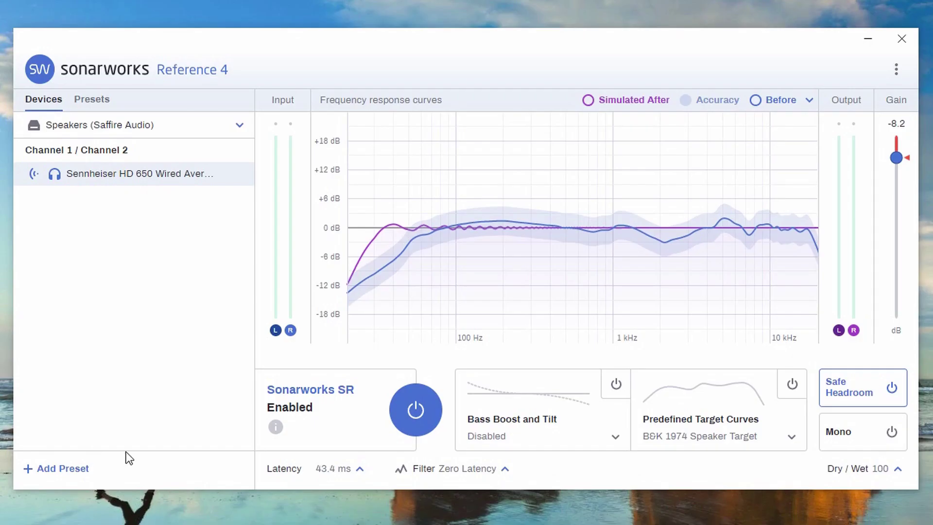
pyautogui.click(61, 469)
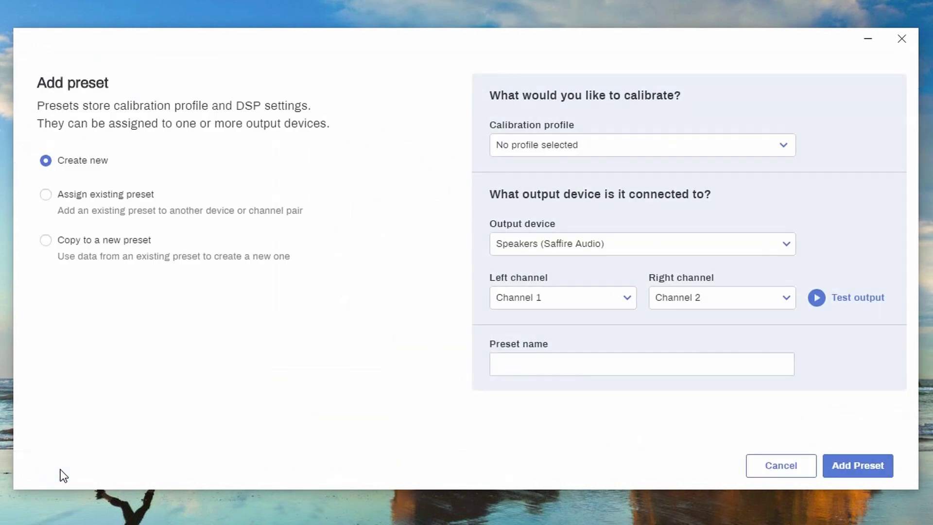
# - Start Measure Speakers, tick the phantom power checklist item and continue to microphone selection
pyautogui.click(584, 144)
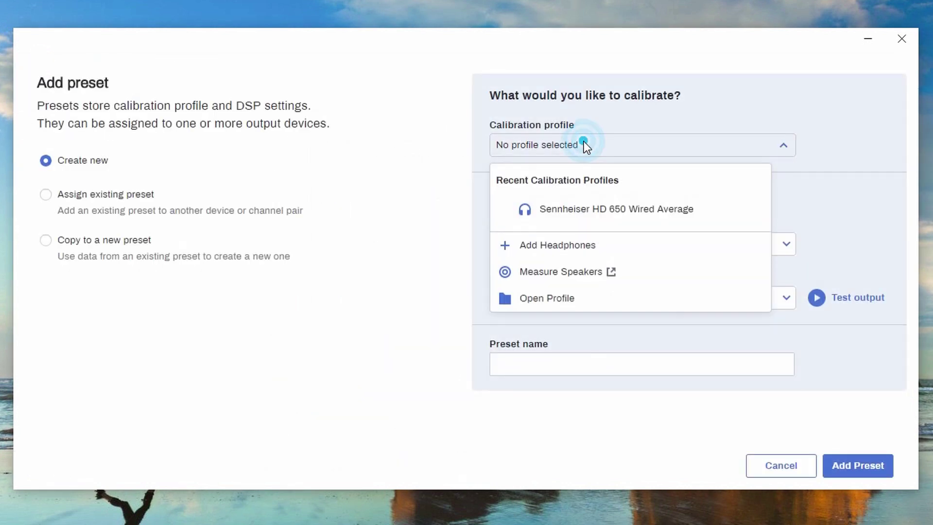
pyautogui.click(559, 272)
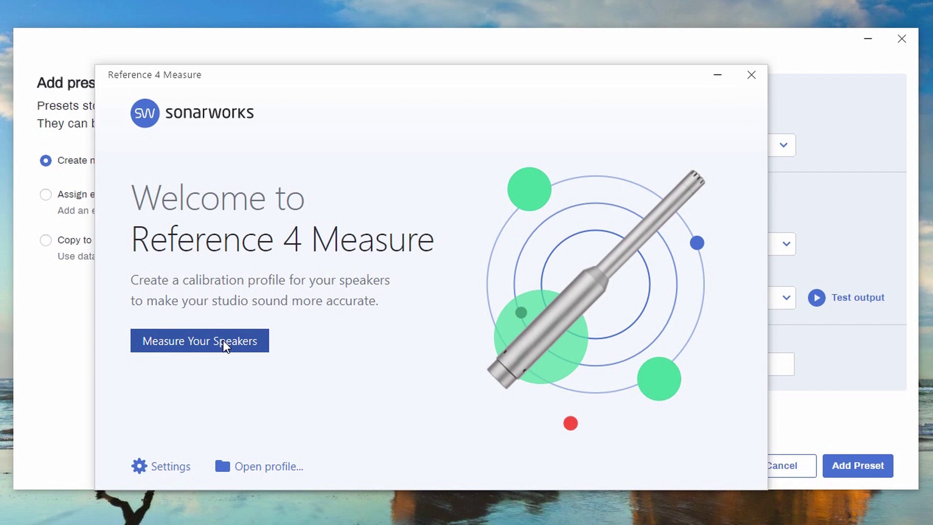
pyautogui.click(223, 346)
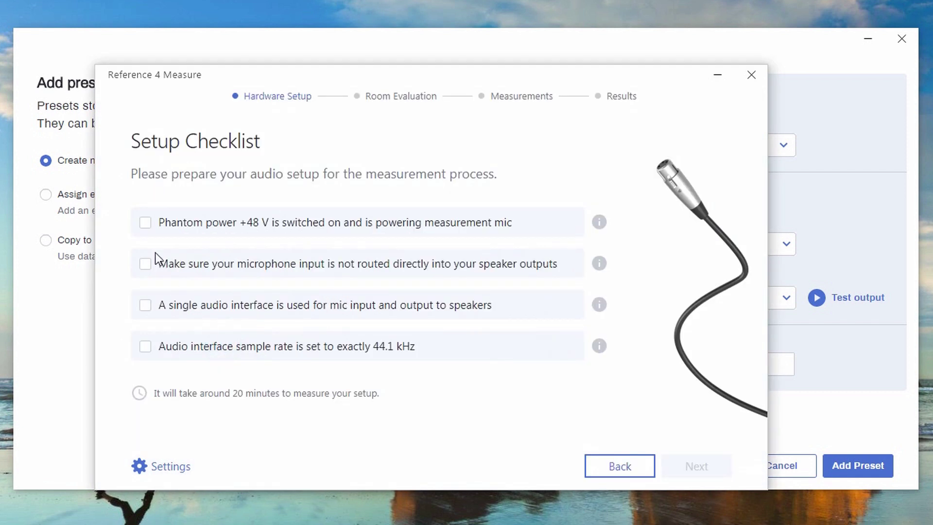
pyautogui.click(145, 224)
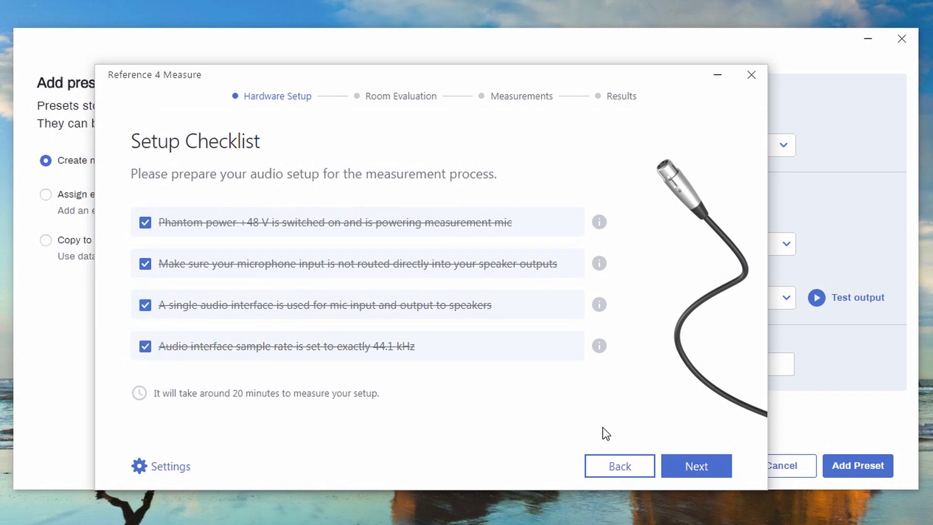
pyautogui.click(698, 468)
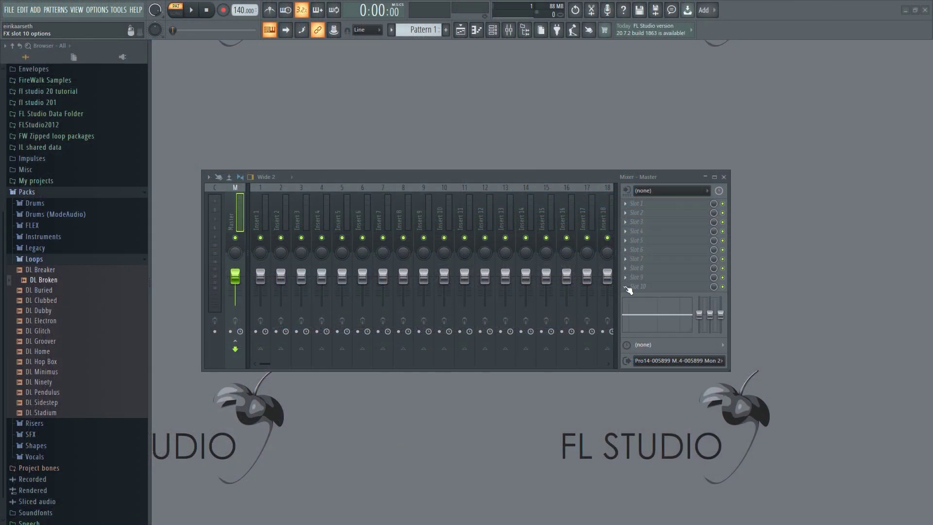
# - Add Sonarworks Reference 4 to a Master mixer slot and centre its window
pyautogui.click(628, 288)
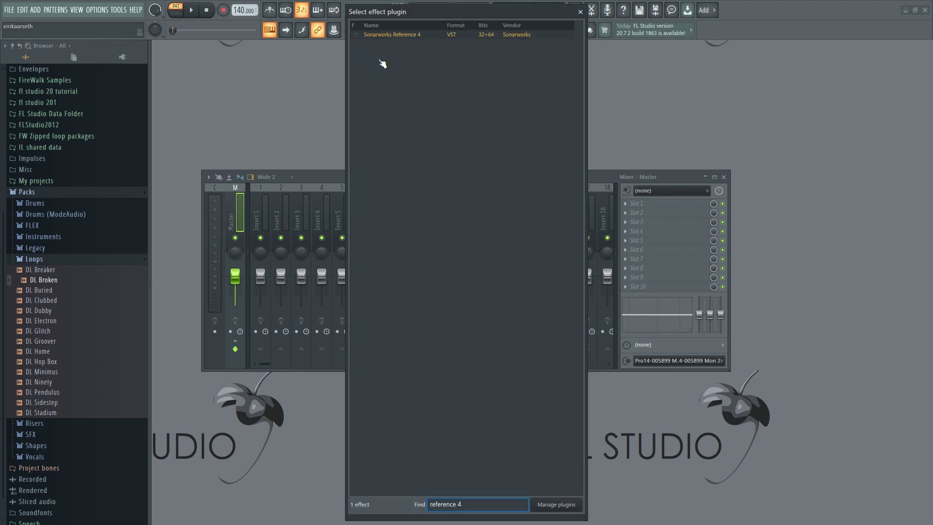
pyautogui.click(393, 36)
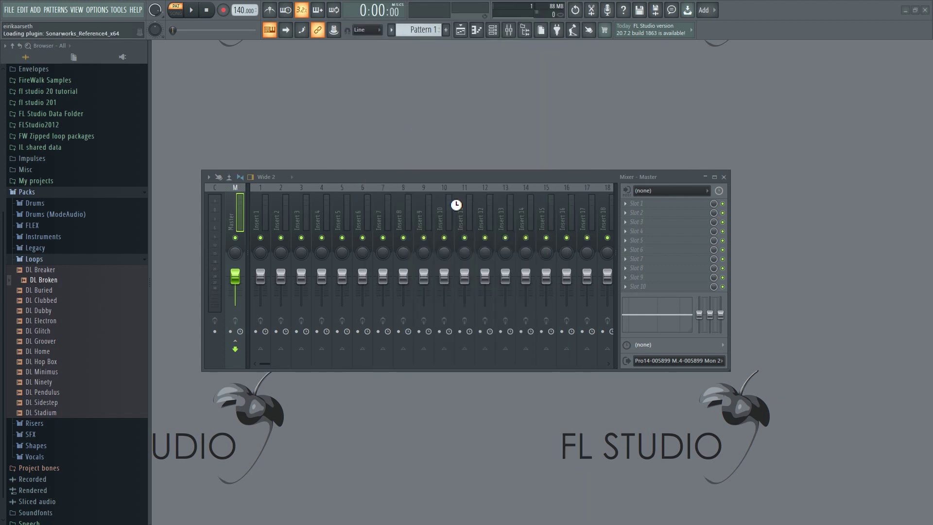
pyautogui.moveTo(315, 97); pyautogui.dragTo(551, 155)
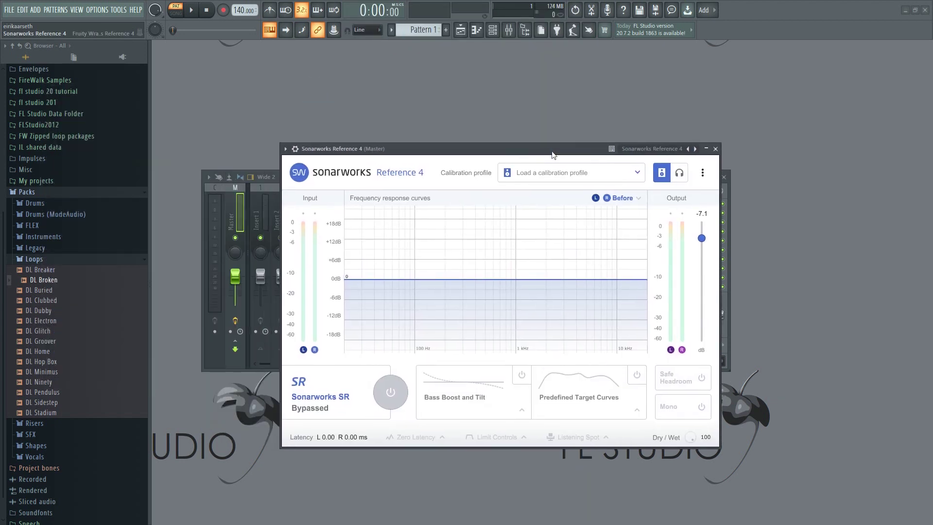
pyautogui.click(473, 150)
pyautogui.click(719, 187)
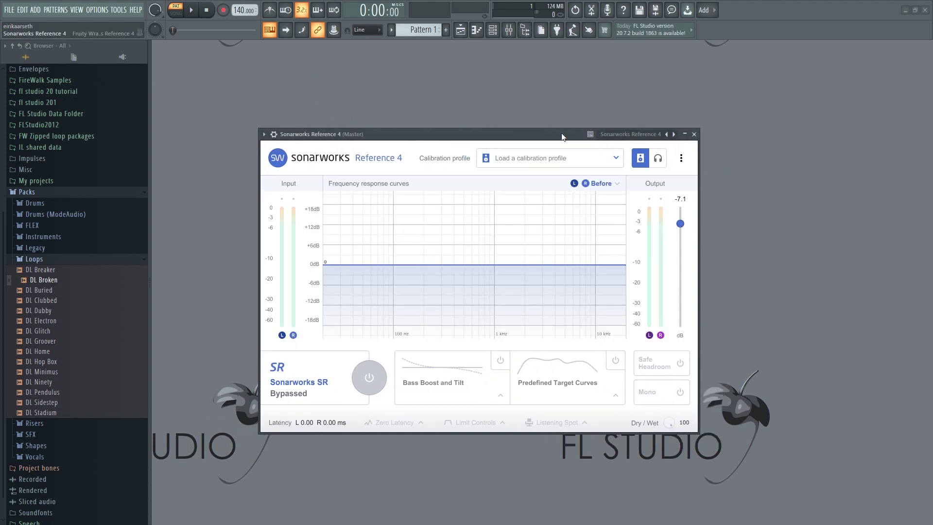
pyautogui.click(557, 135)
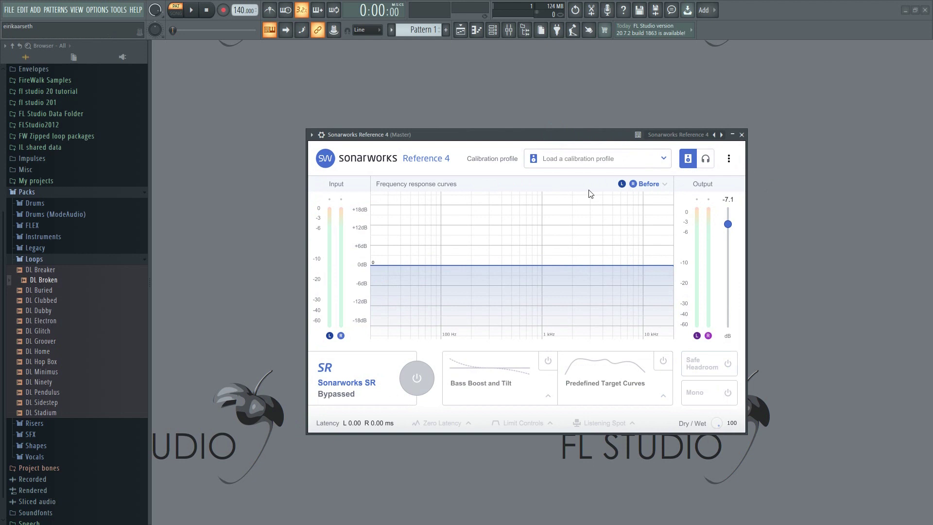
# - Load the Adam Audio T8V calibration profile through Open Profile
pyautogui.click(577, 165)
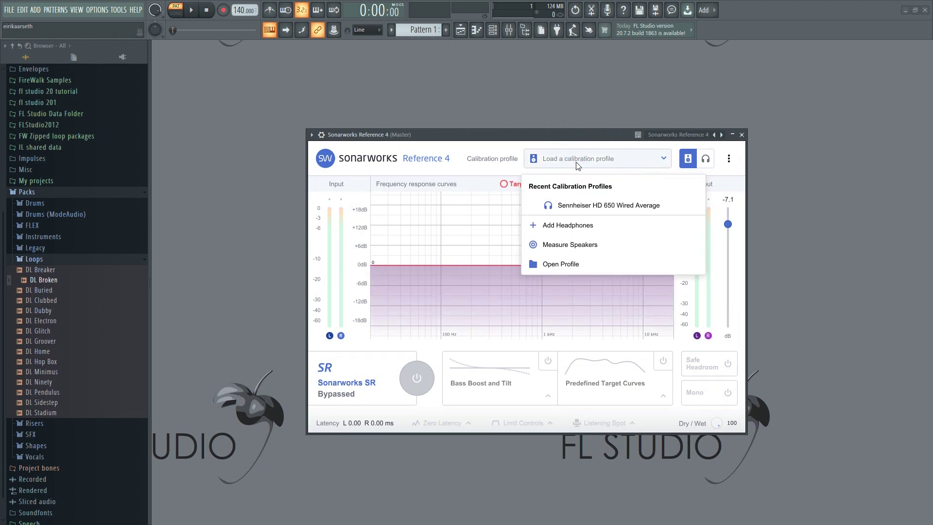
pyautogui.click(576, 257)
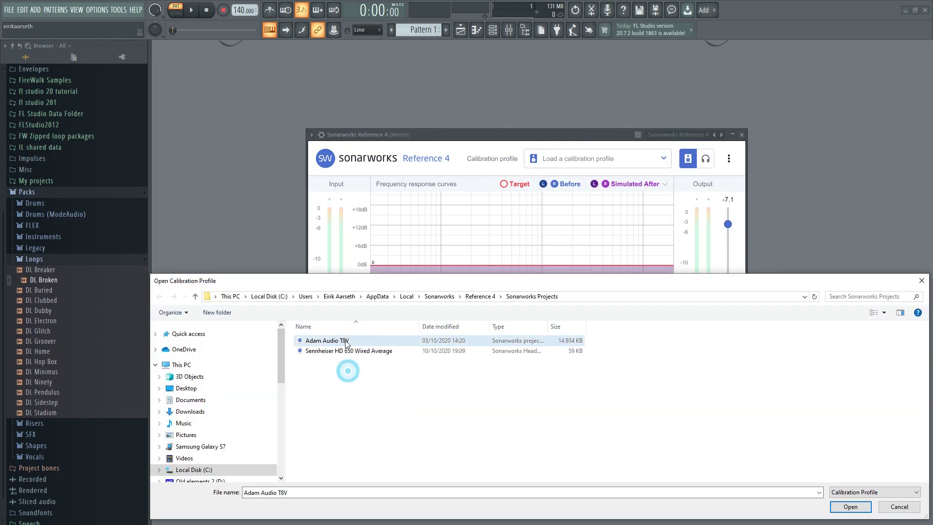
pyautogui.doubleClick(338, 342)
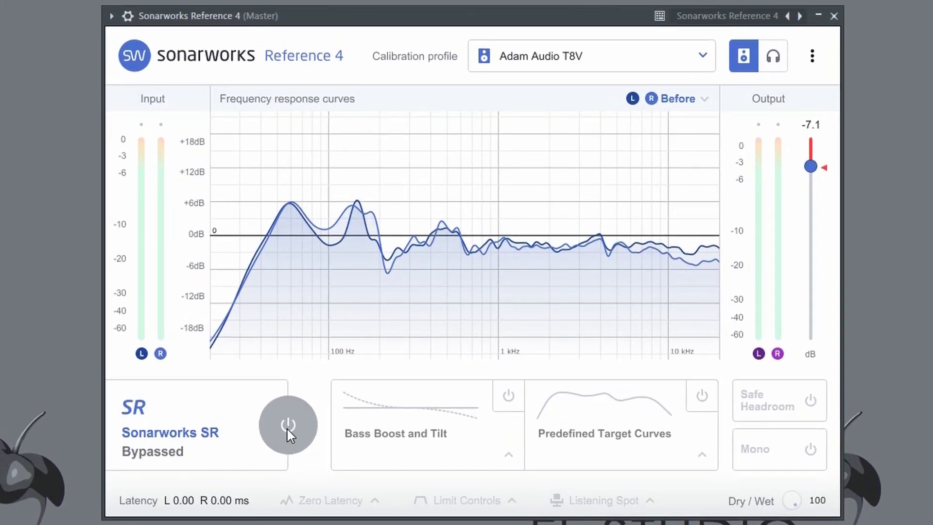
pyautogui.click(287, 427)
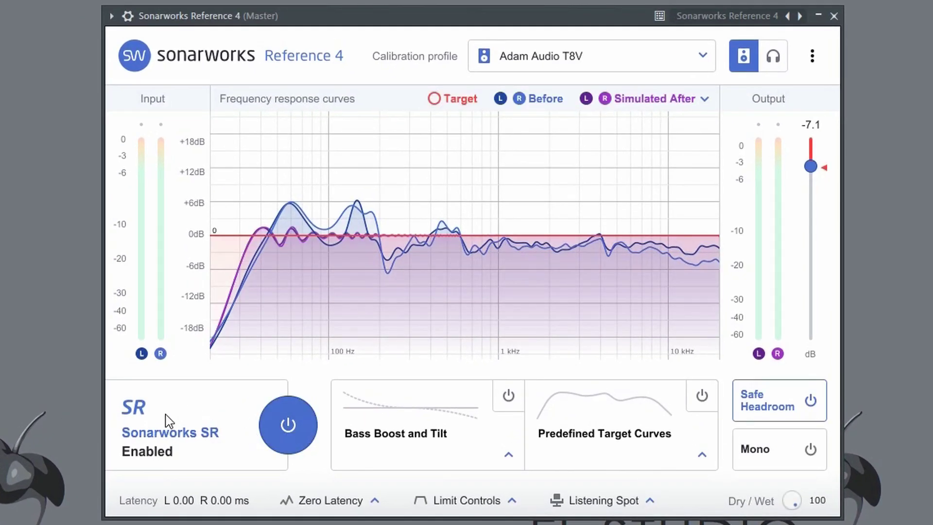
pyautogui.click(546, 103)
pyautogui.click(542, 159)
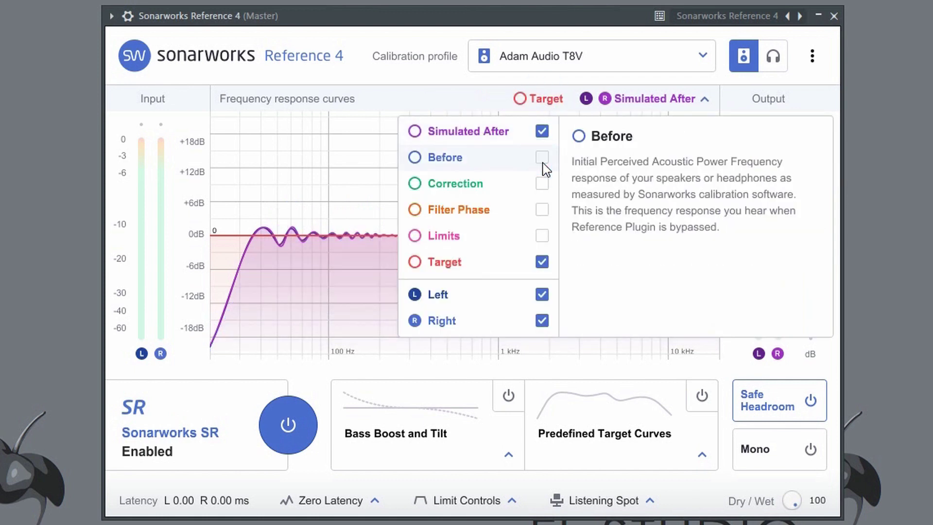
pyautogui.click(542, 157)
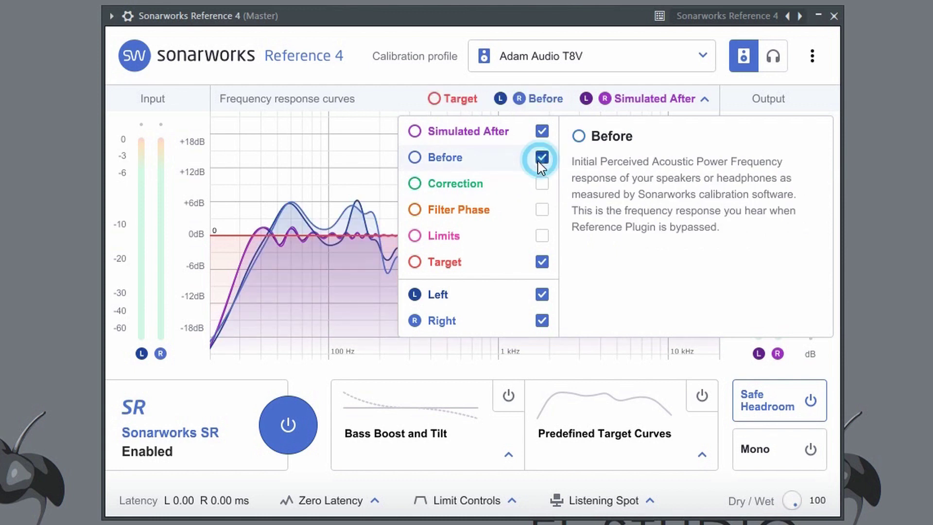
pyautogui.click(366, 199)
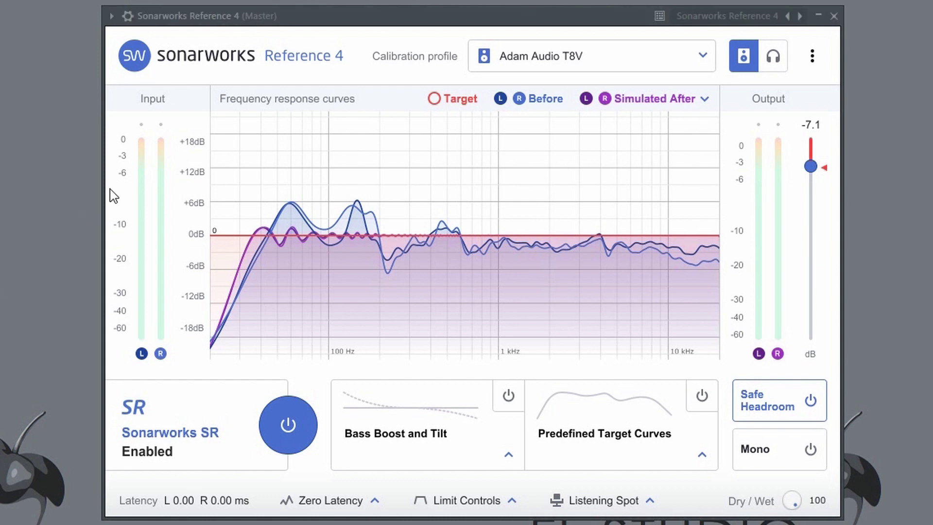
pyautogui.click(533, 112)
pyautogui.click(541, 293)
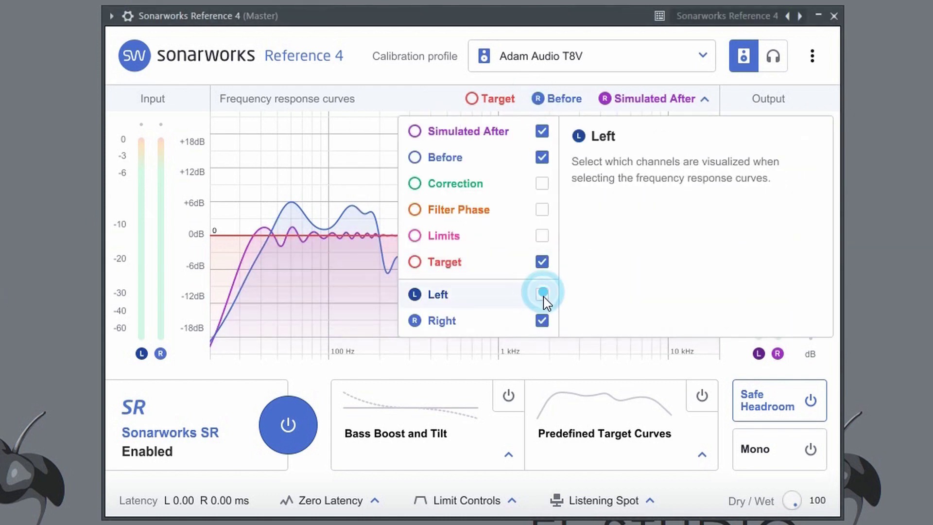
pyautogui.click(333, 278)
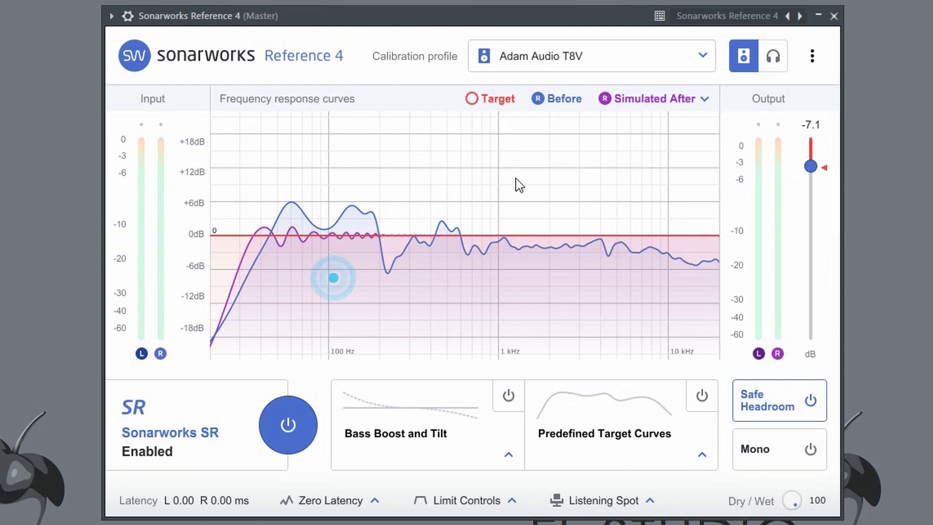
pyautogui.click(565, 102)
pyautogui.click(542, 297)
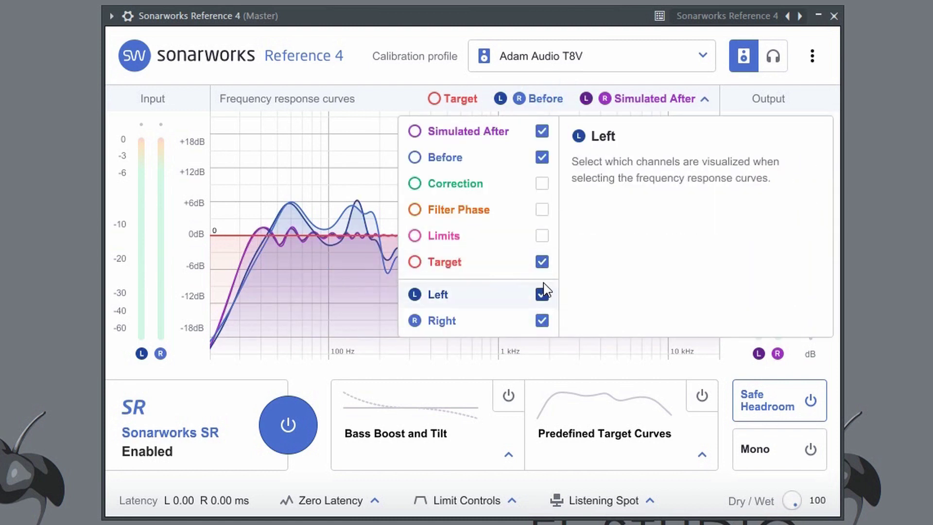
pyautogui.click(546, 322)
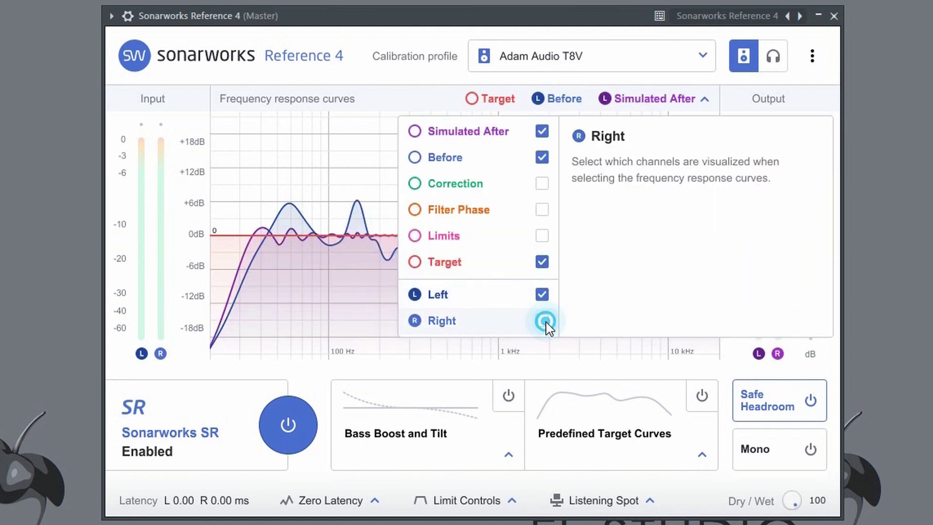
pyautogui.click(296, 300)
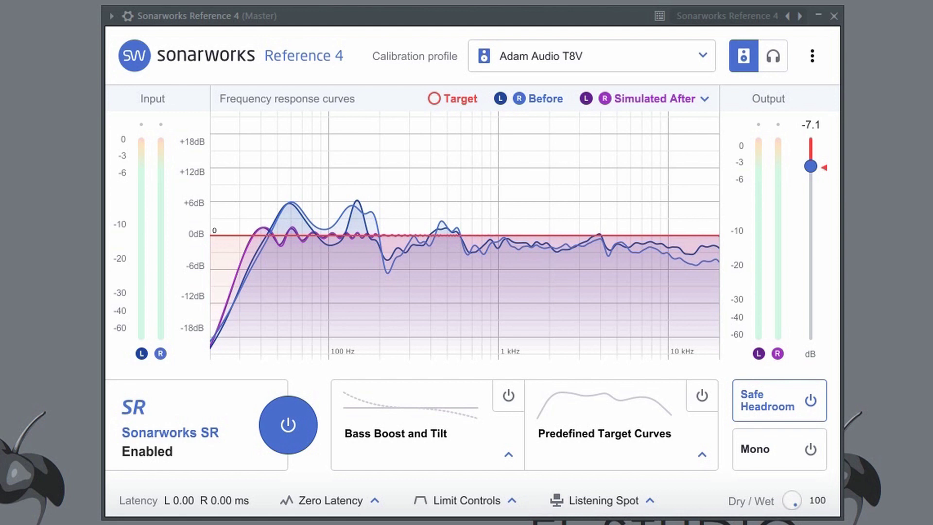
# - Add the Correction curves to the graph
pyautogui.click(545, 103)
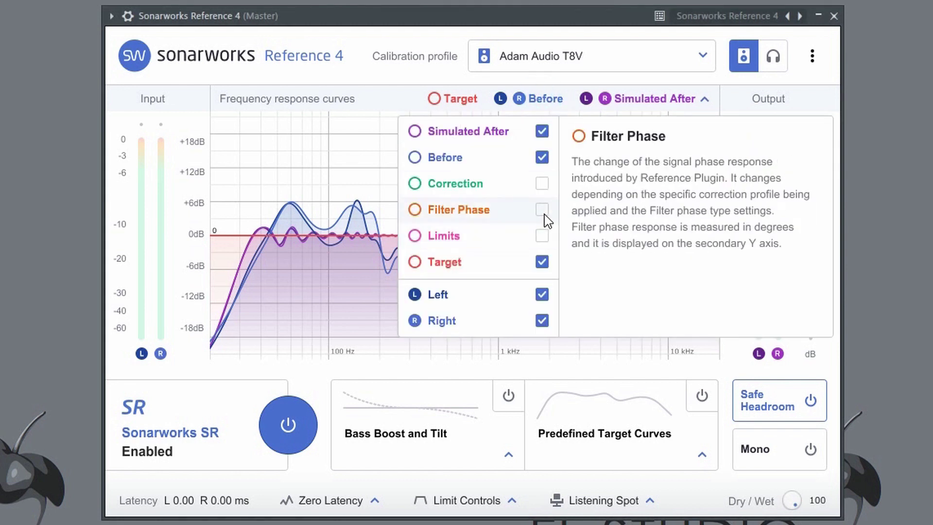
pyautogui.click(543, 184)
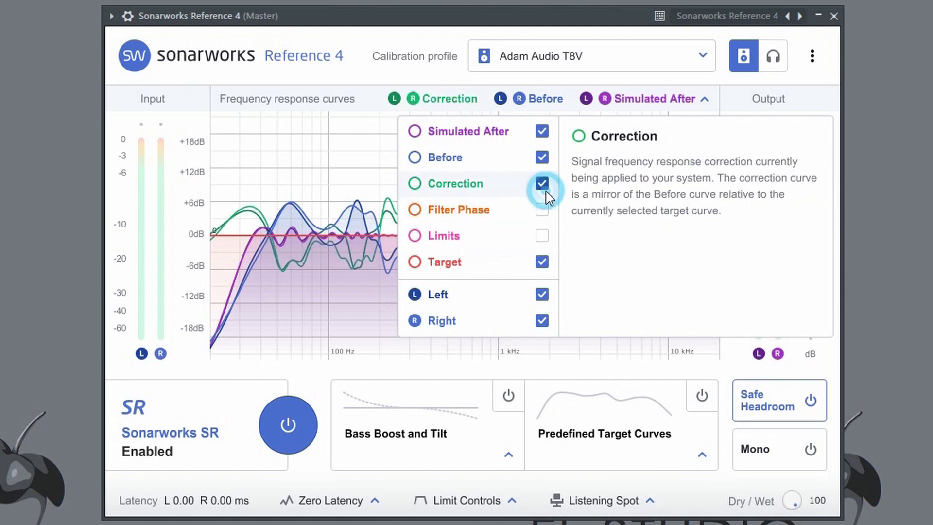
pyautogui.click(387, 156)
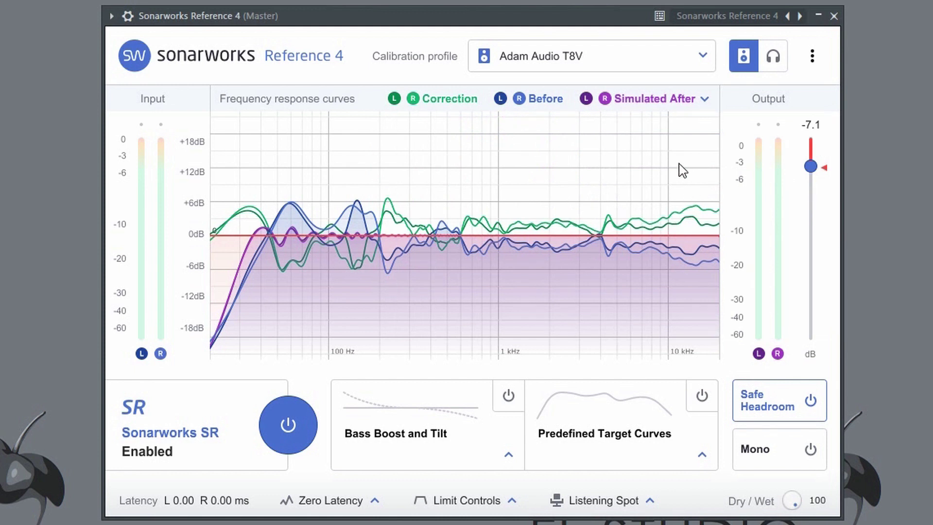
# - Switch to headphones and back, then bypass and re-enable Sonarworks correction
pyautogui.click(778, 63)
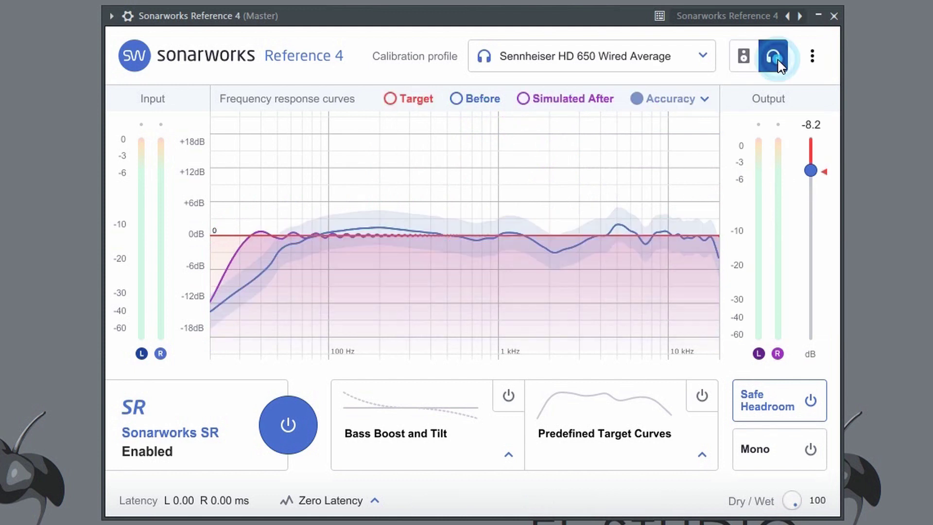
pyautogui.click(745, 57)
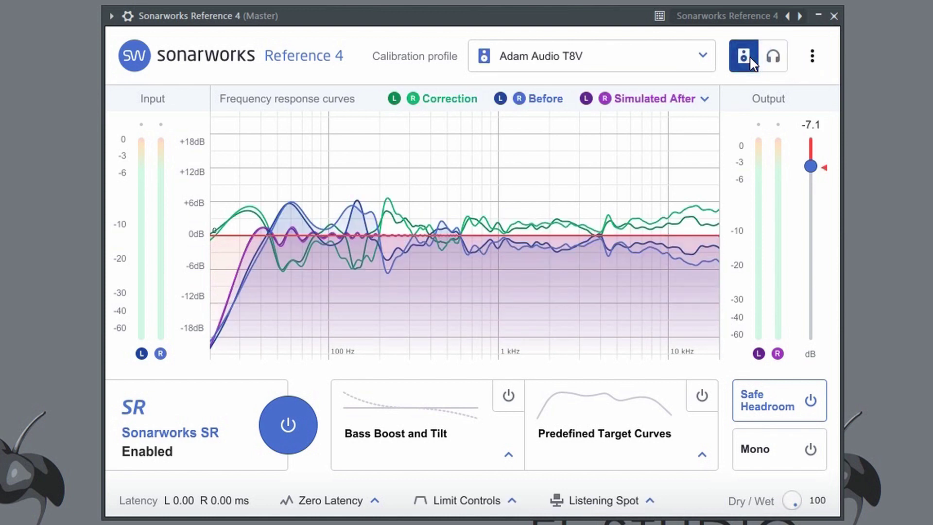
pyautogui.click(290, 428)
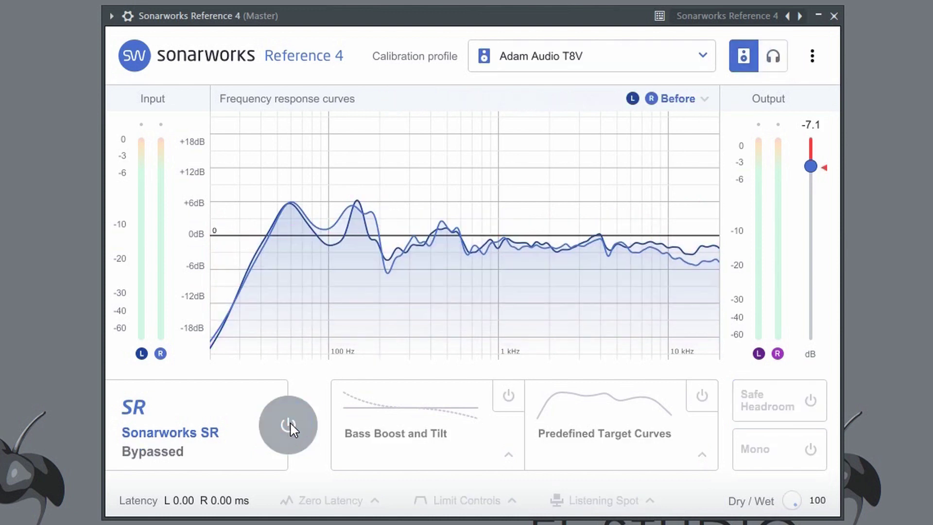
pyautogui.click(290, 422)
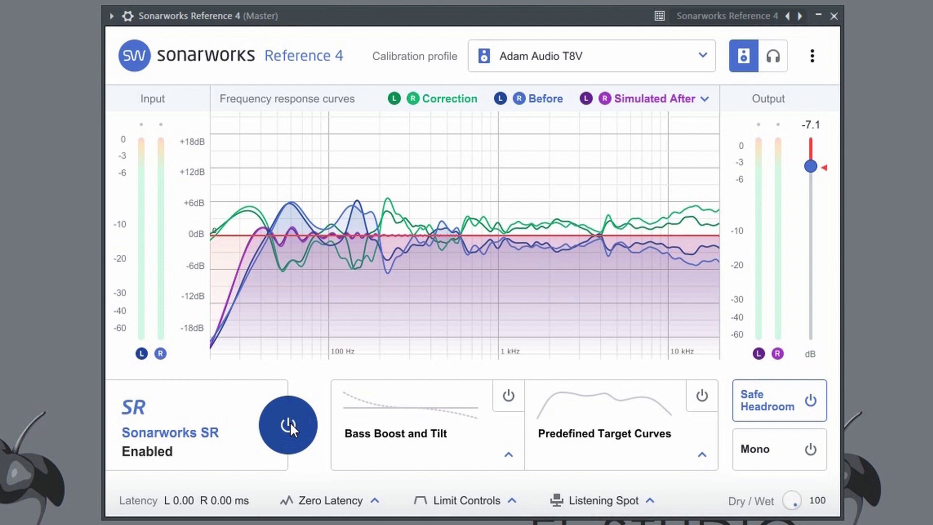
# - Hide the Before, Simulated After and Target curves
pyautogui.click(543, 105)
pyautogui.click(550, 159)
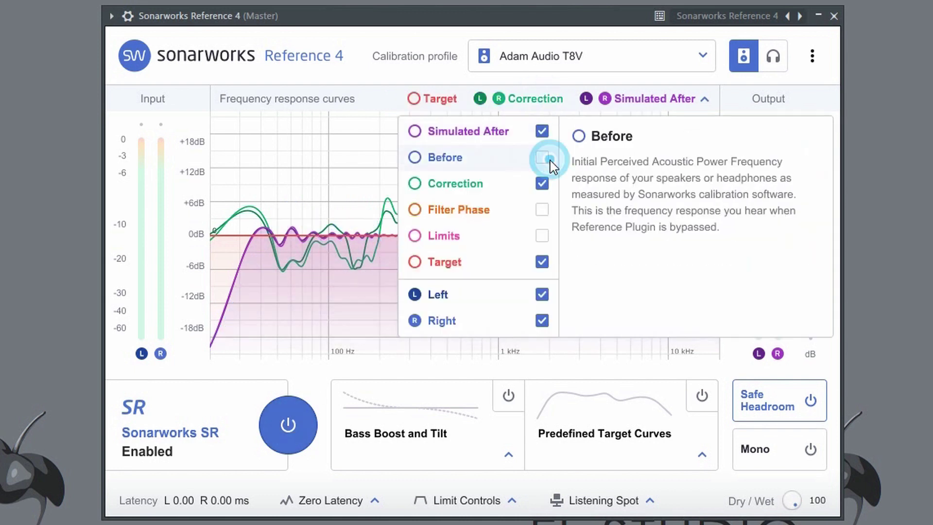
pyautogui.click(541, 132)
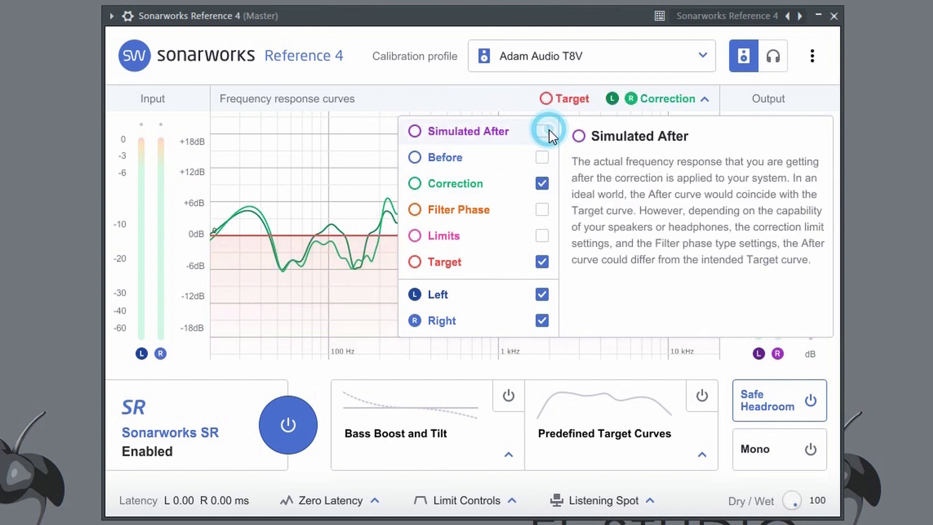
pyautogui.click(542, 261)
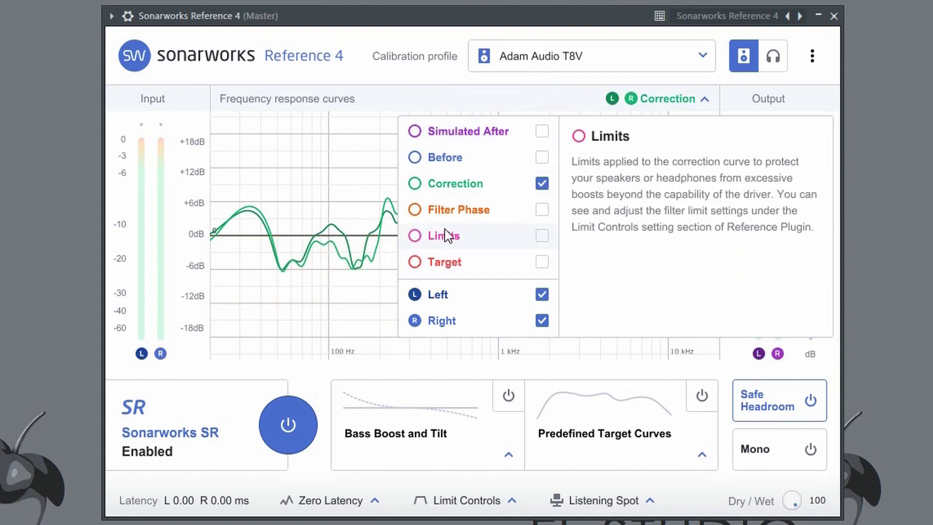
# - Show Before and Simulated After again, toggling Correction off and back on
pyautogui.click(656, 105)
pyautogui.click(542, 158)
pyautogui.click(541, 131)
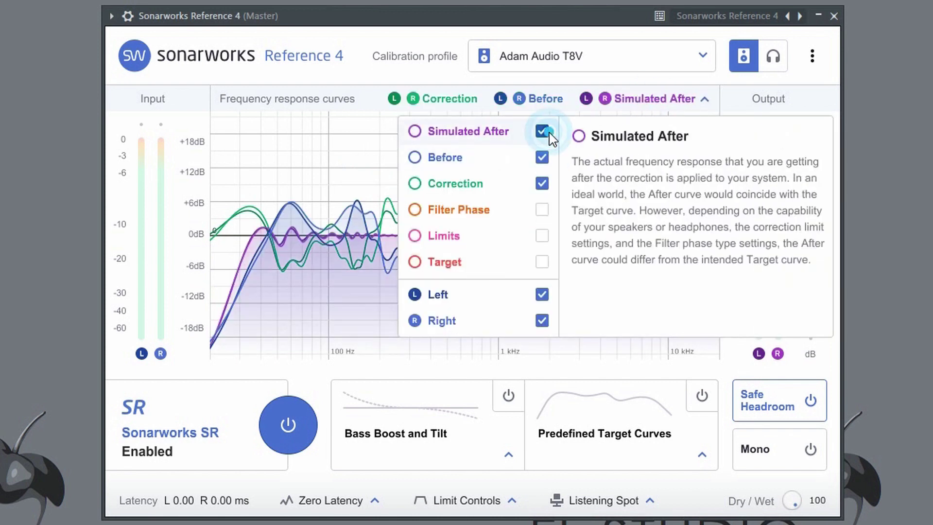
pyautogui.click(541, 184)
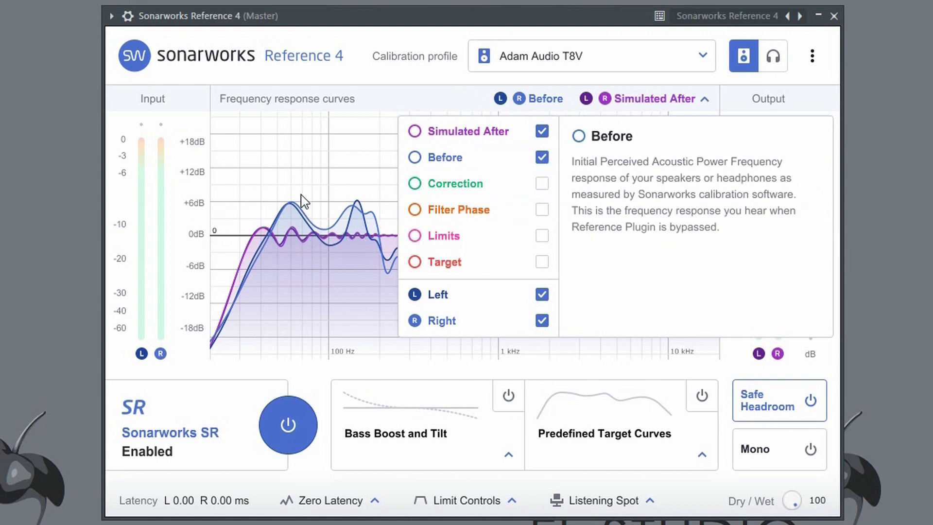
pyautogui.click(314, 182)
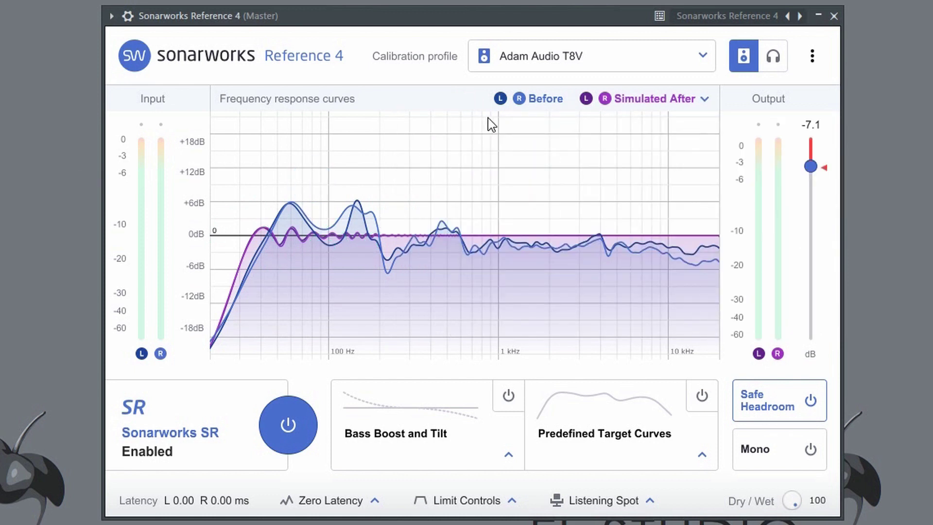
pyautogui.click(558, 105)
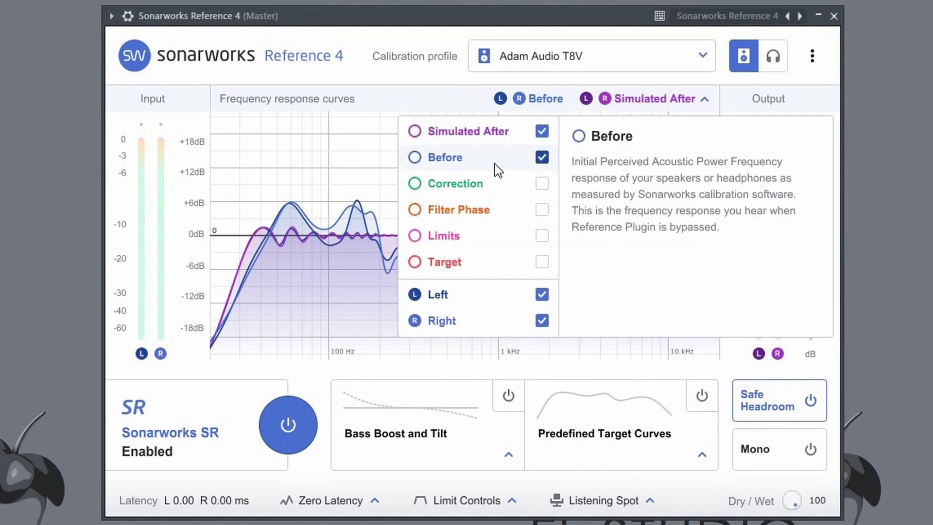
pyautogui.click(541, 185)
# - Close the curves list, leaving Correction, Before and Simulated After plotted on the graph
pyautogui.click(286, 170)
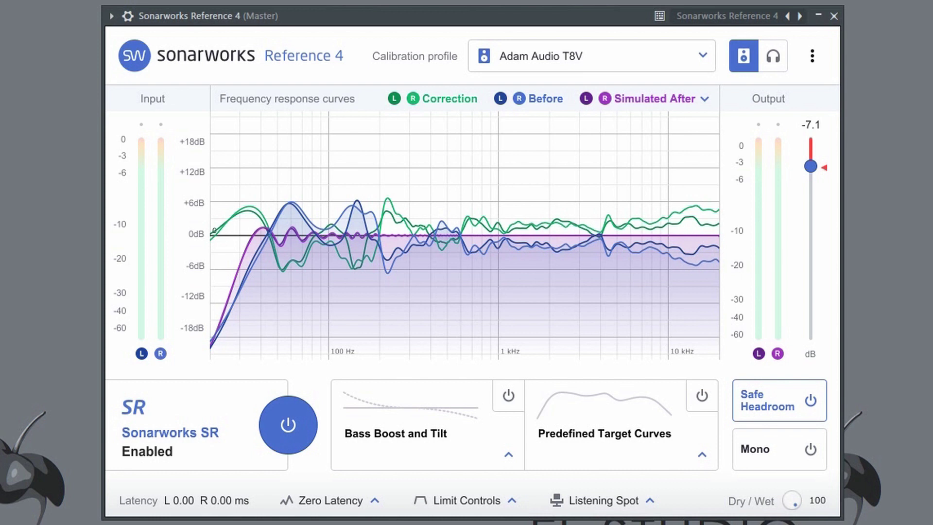
# - Bring up the Filter Type choices from the Zero Latency selector
pyautogui.click(367, 499)
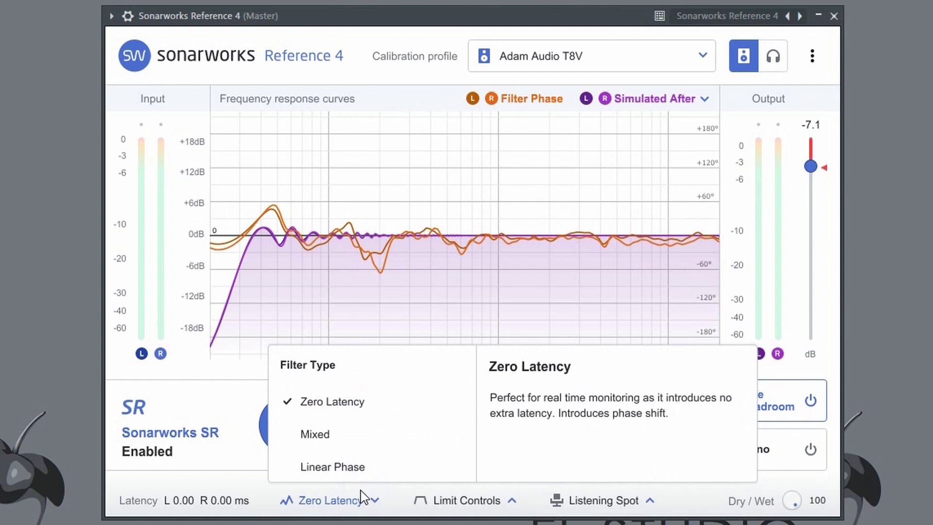